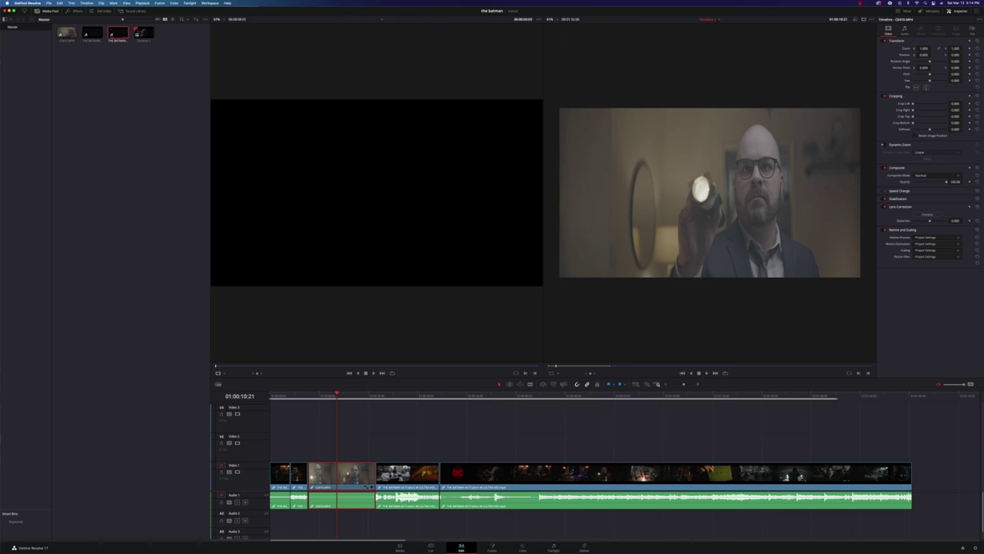
# - Lower Zoom Y to letterbox the flashlight clip, then scrub through it and stop on the Batman shot
pyautogui.moveTo(955, 47)
pyautogui.mouseDown()
pyautogui.moveTo(919, 47)
pyautogui.moveTo(939, 49)
pyautogui.mouseUp()
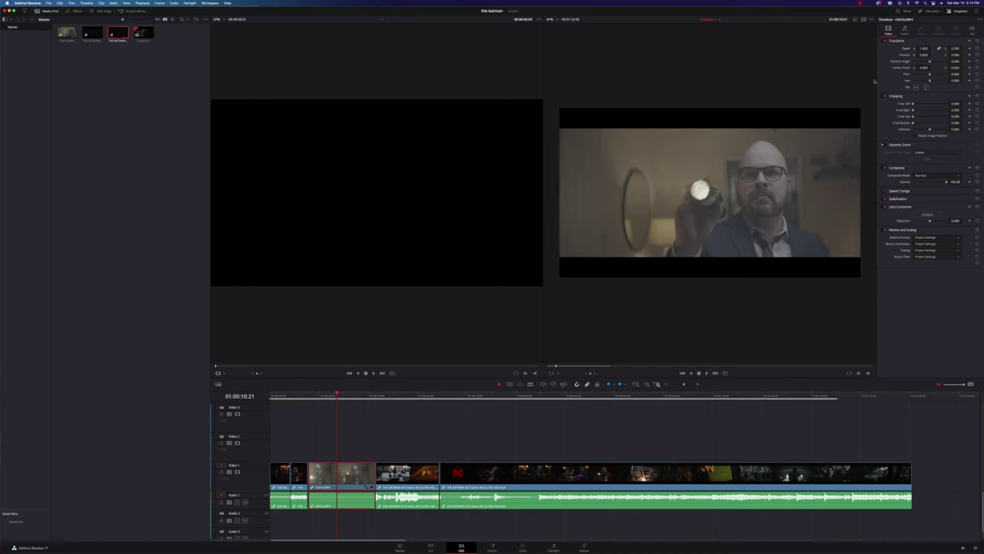
pyautogui.click(313, 395)
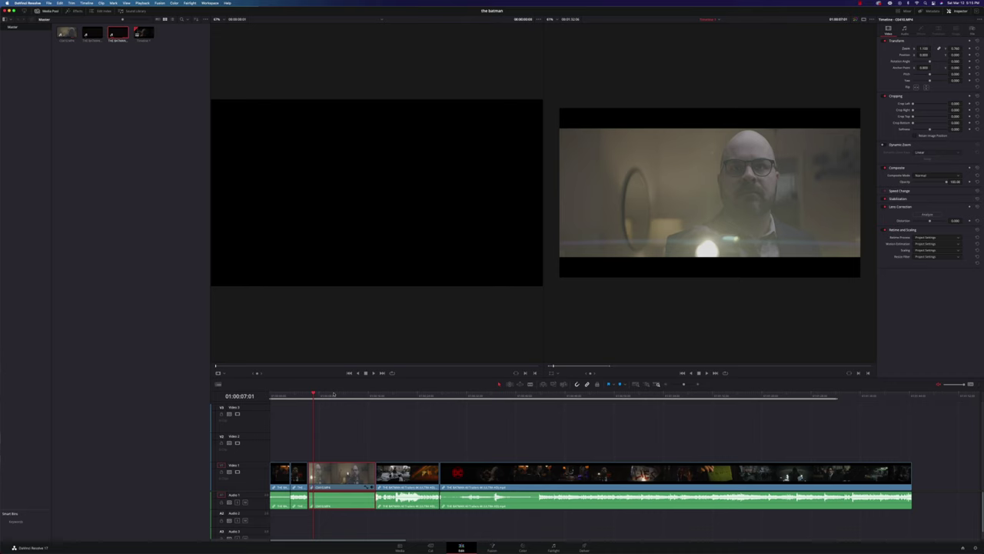
pyautogui.click(333, 395)
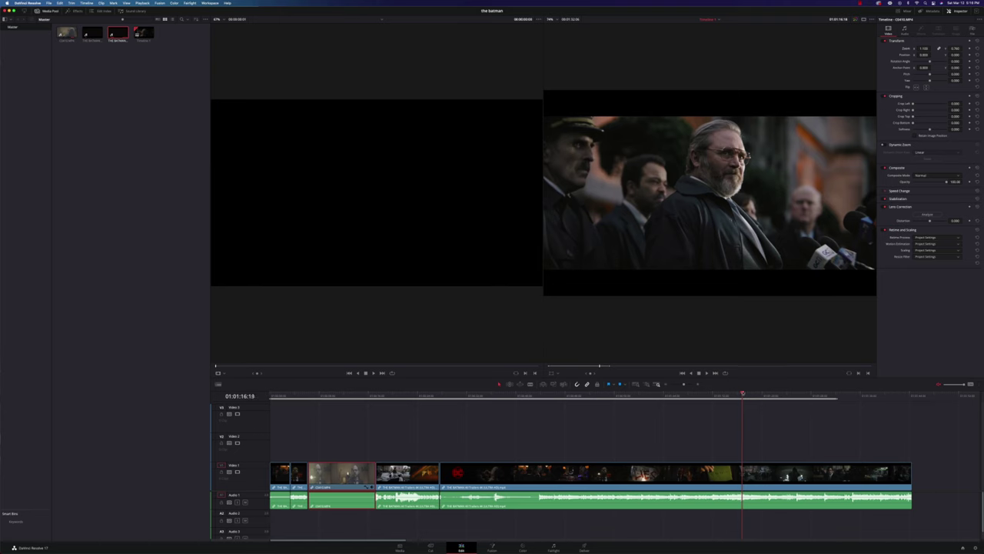
pyautogui.press('j')
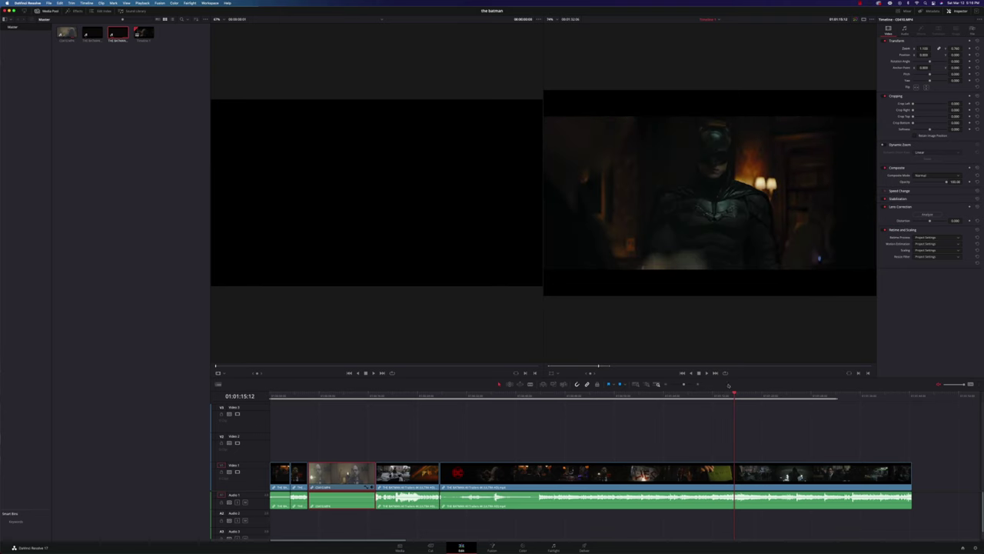
# - Return the playhead to the flashlight clip at 01:00:14:14
pyautogui.click(359, 397)
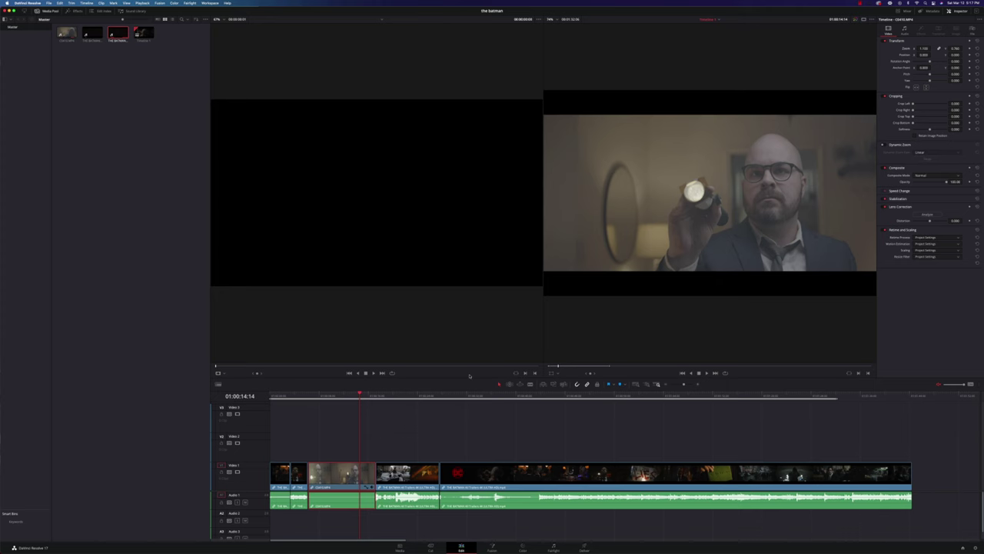
# - On the Color page, add serial nodes to the flashlight clip and view the Batman reference
pyautogui.click(523, 546)
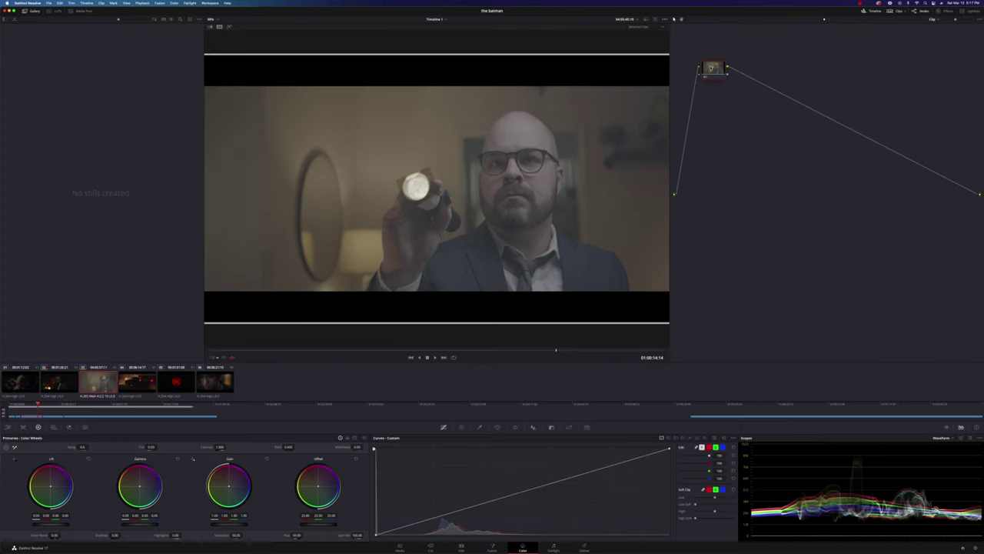
pyautogui.hotkey('alt', 's')
pyautogui.hotkey('alt', 's')
pyautogui.hotkey('alt', 's')
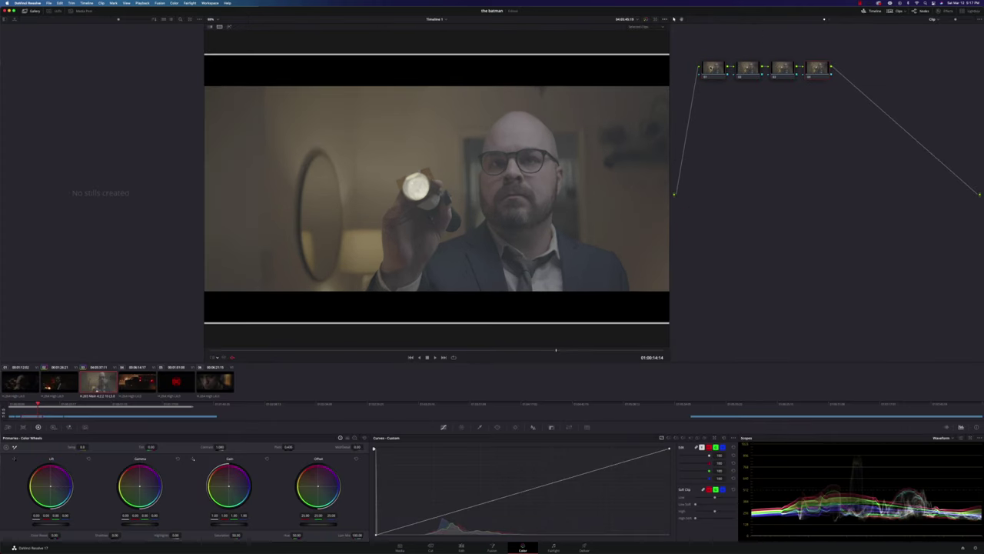
pyautogui.hotkey('alt', 's')
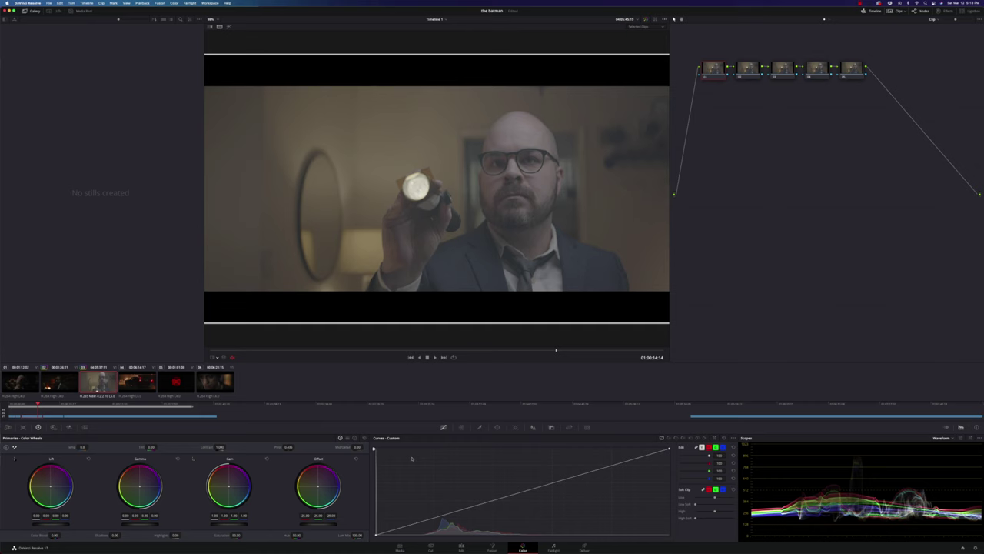
pyautogui.keyDown('super'); pyautogui.click(70, 383); pyautogui.keyUp('super')
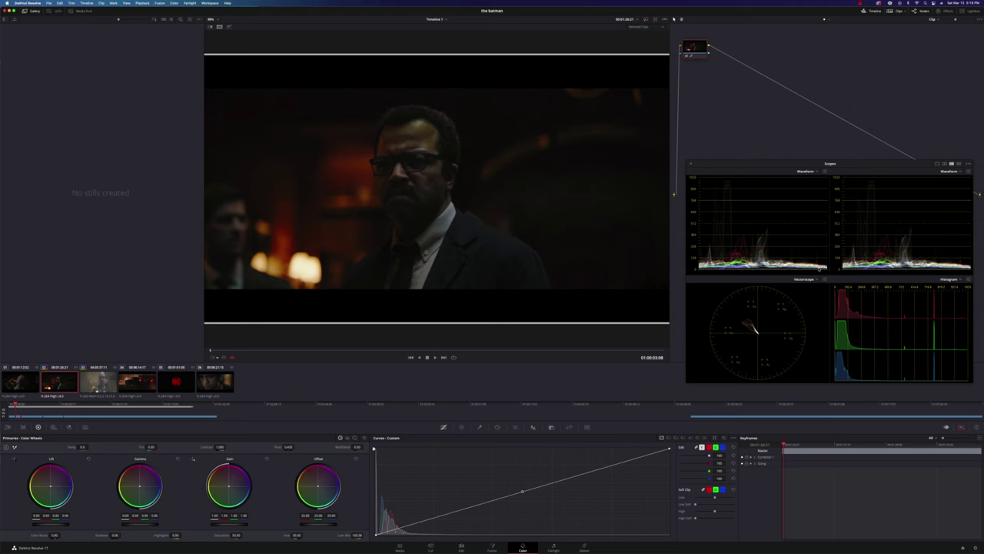
pyautogui.press('Down')
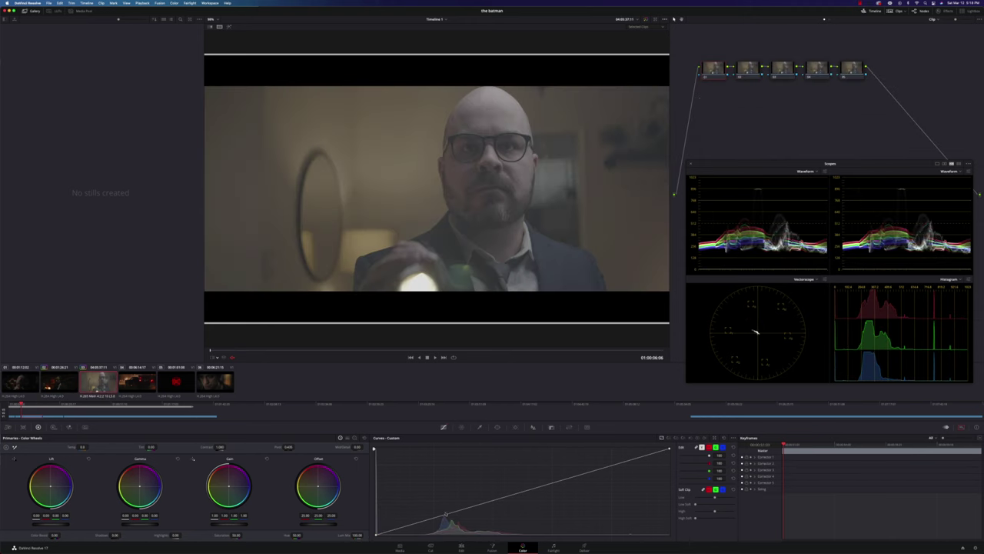
# - Pull custom-curve points down to crush the flashlight clip's shadows, checking against the Batman reference
pyautogui.moveTo(446, 514); pyautogui.dragTo(450, 516)
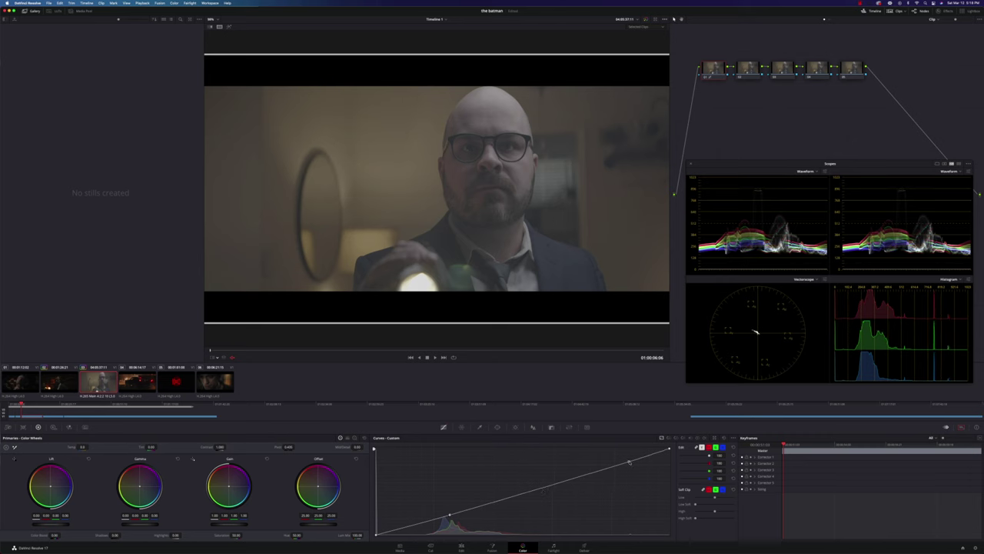
pyautogui.click(537, 491)
pyautogui.moveTo(450, 515); pyautogui.dragTo(487, 521)
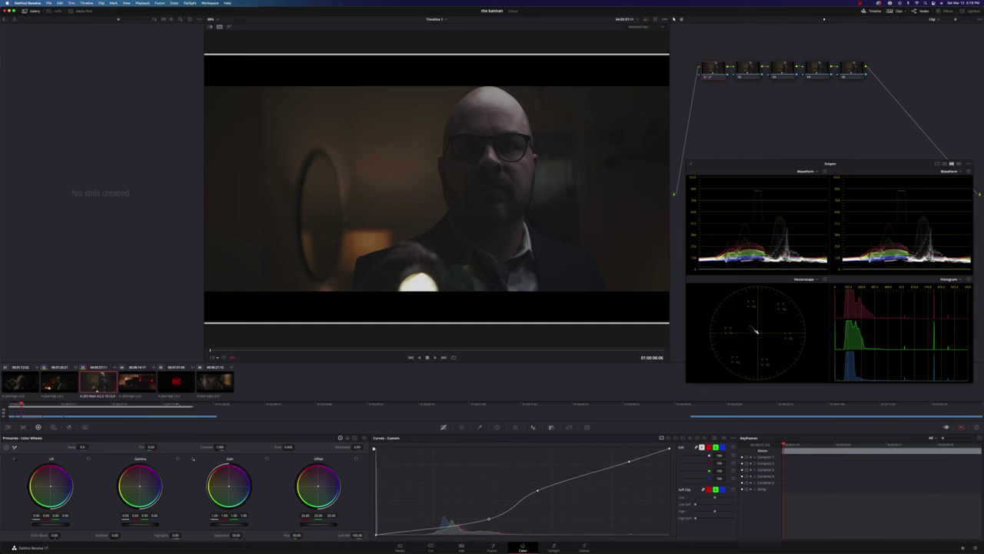
pyautogui.click(68, 383)
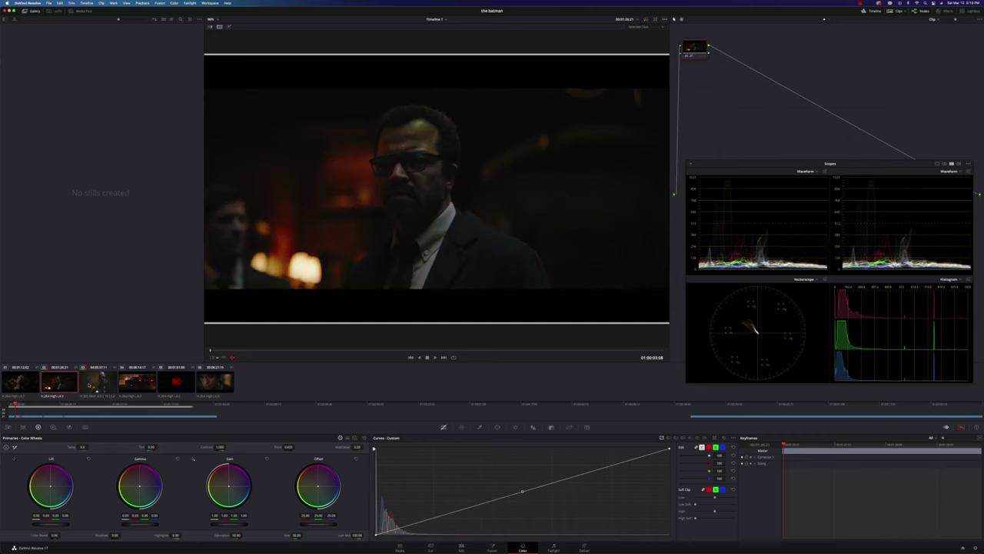
pyautogui.click(92, 382)
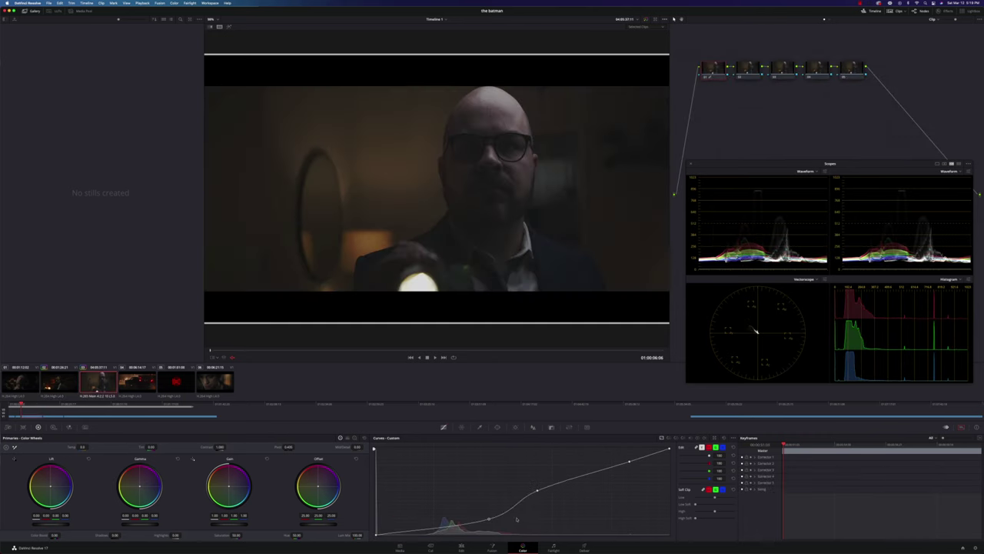
pyautogui.moveTo(488, 519); pyautogui.dragTo(483, 524)
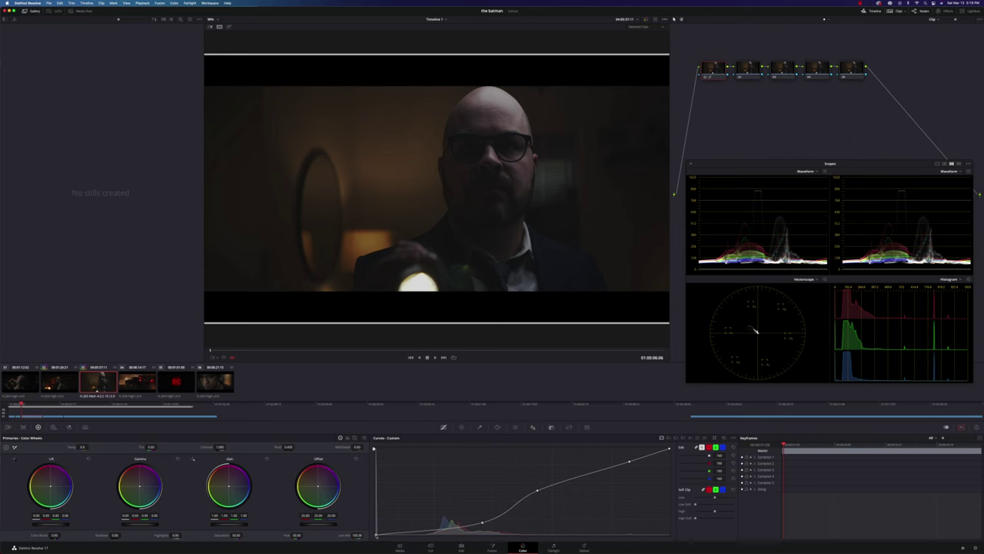
# - Refine the shadow curve points and lower Offset to about 22.20 to darken the image
pyautogui.moveTo(377, 533); pyautogui.dragTo(378, 532)
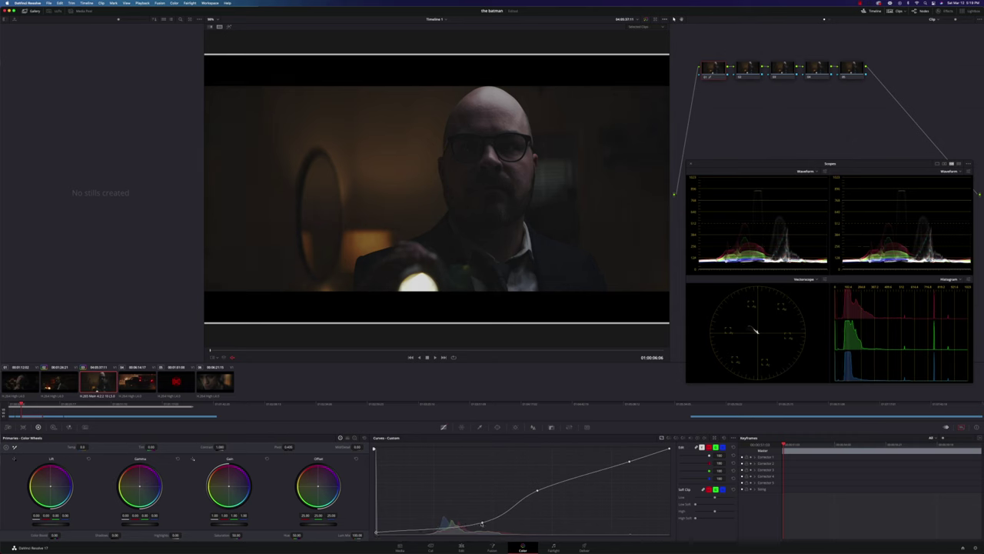
pyautogui.moveTo(482, 523); pyautogui.dragTo(429, 531)
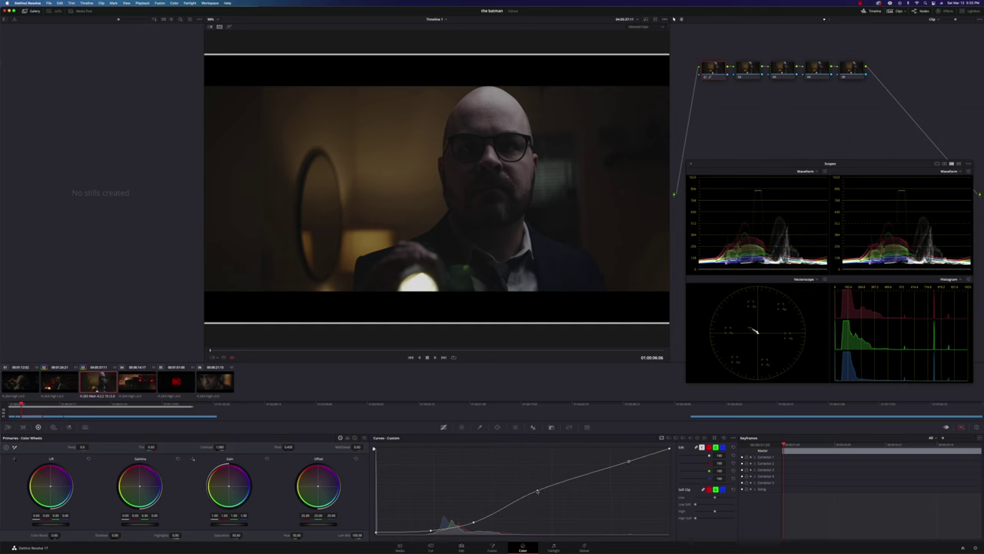
pyautogui.moveTo(536, 491); pyautogui.dragTo(542, 498)
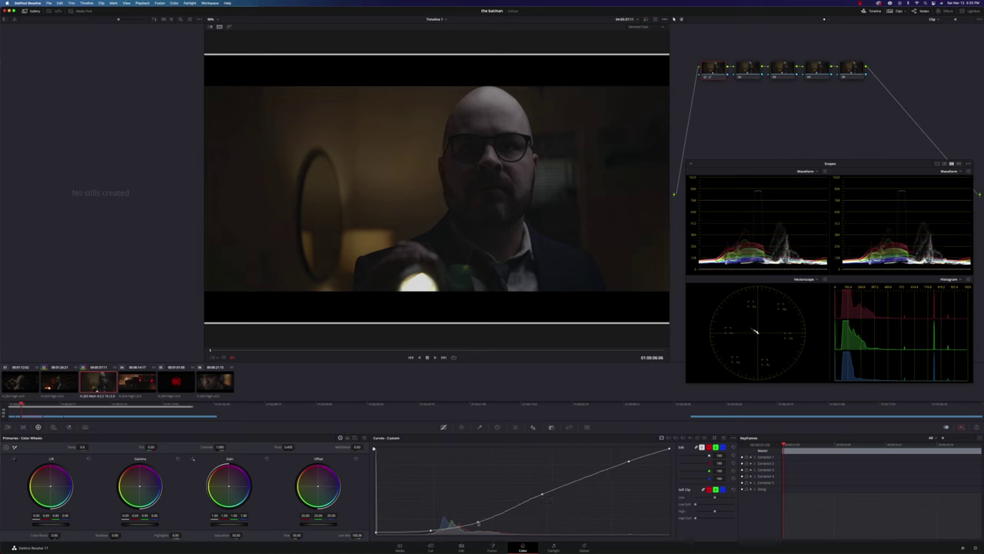
pyautogui.moveTo(476, 522); pyautogui.dragTo(474, 524)
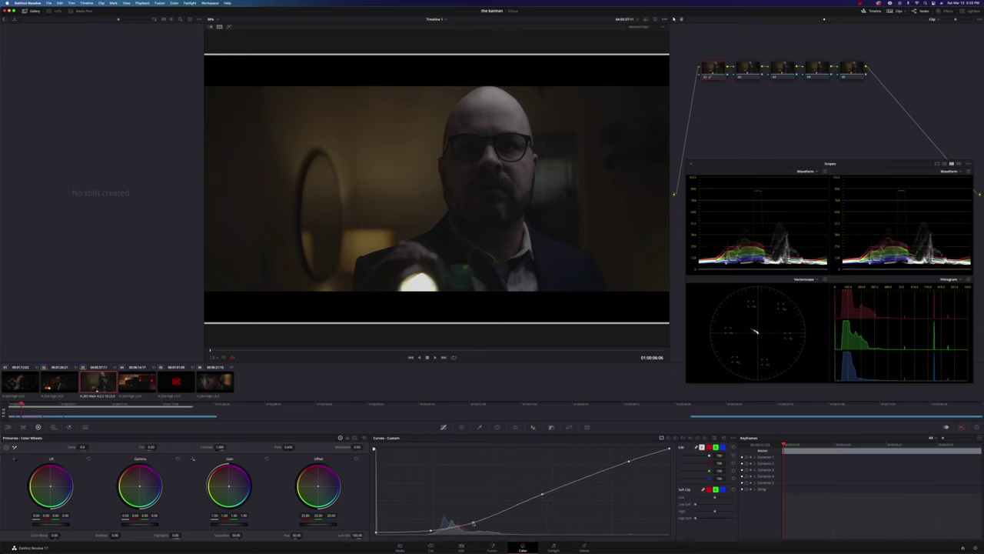
pyautogui.moveTo(474, 524); pyautogui.dragTo(482, 517)
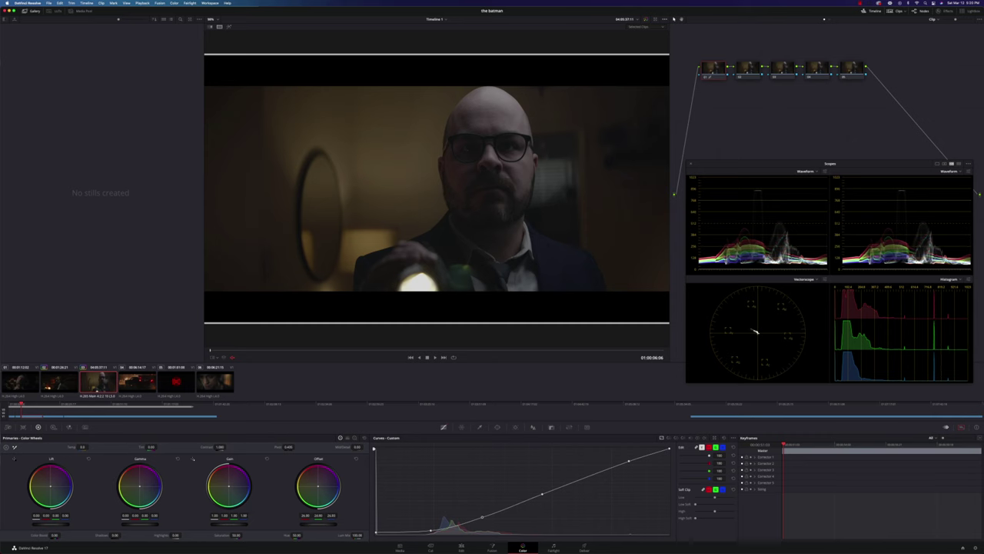
pyautogui.moveTo(318, 523); pyautogui.dragTo(305, 523)
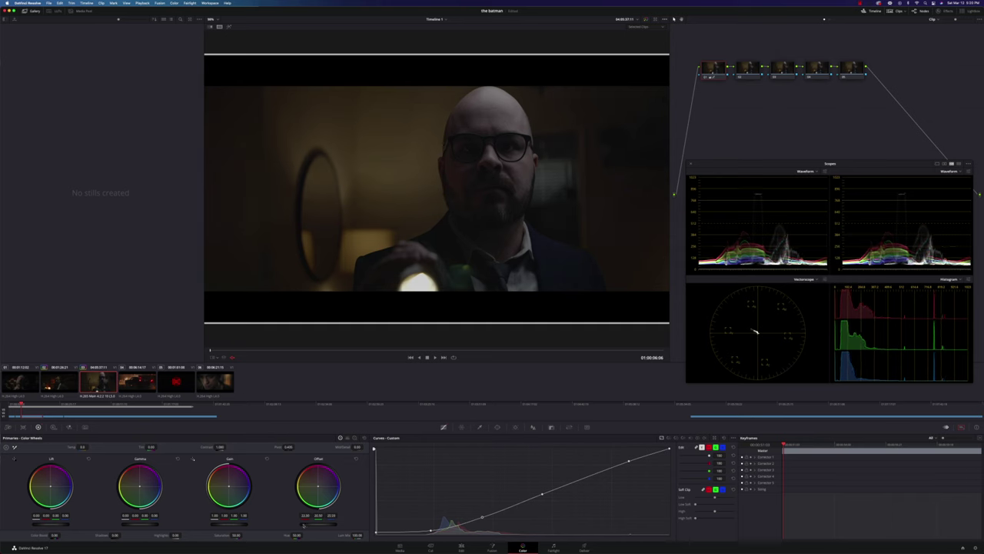
# - Drag the bottom curve point to deepen blacks, flipping to the Batman reference to compare
pyautogui.click(63, 388)
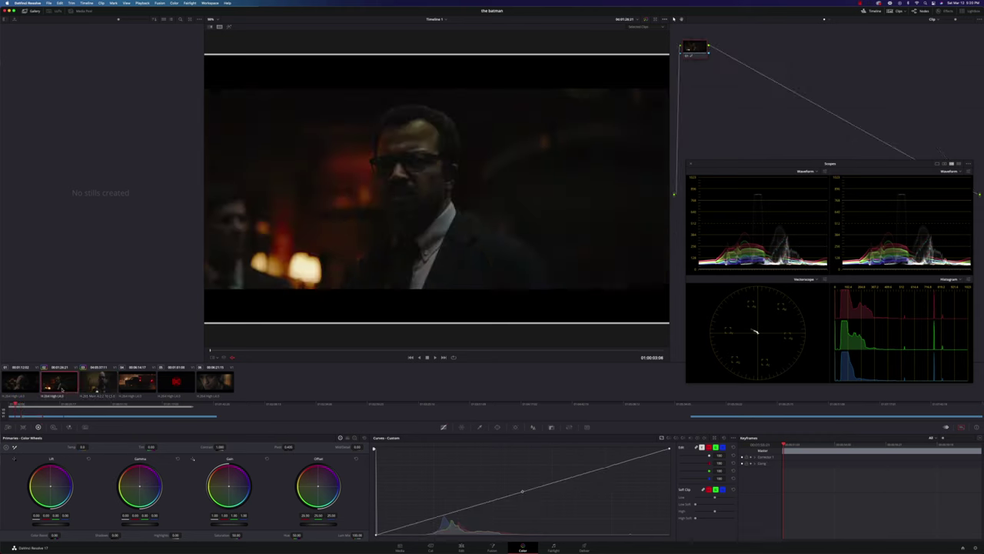
pyautogui.click(98, 386)
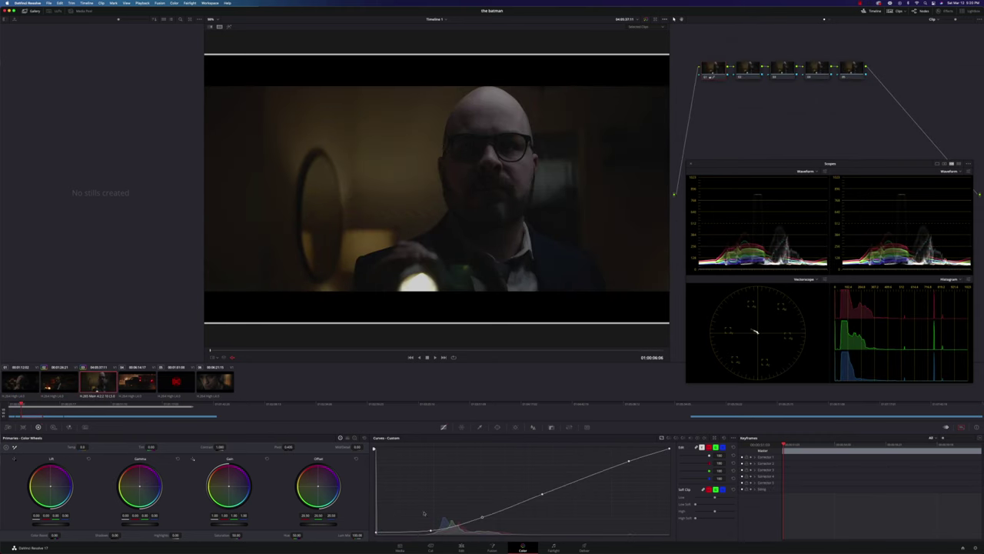
pyautogui.moveTo(431, 530); pyautogui.dragTo(400, 533)
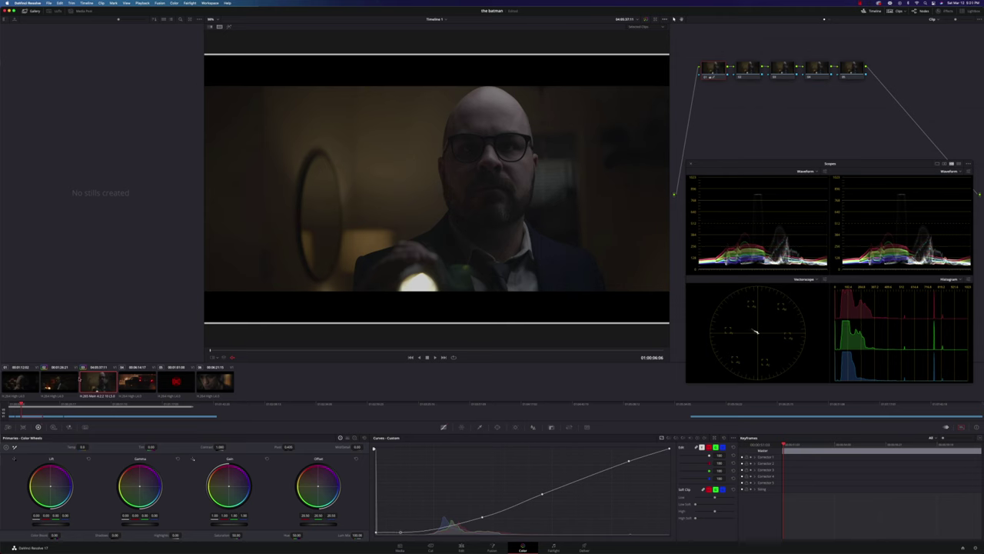
pyautogui.click(68, 380)
pyautogui.click(98, 380)
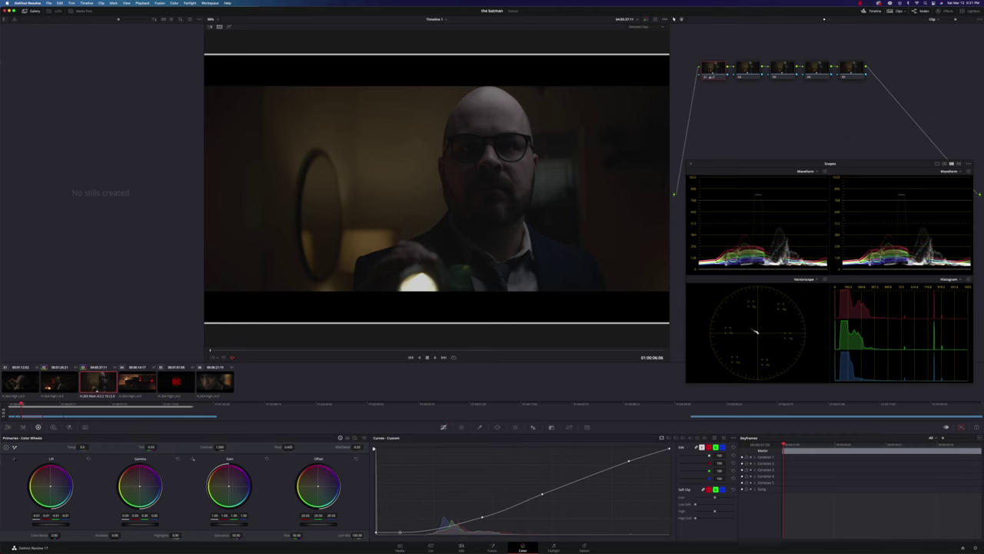
# - Compare the neighbouring clips with the arrow keys, then reset the custom curve to a straight line
pyautogui.press('Down')
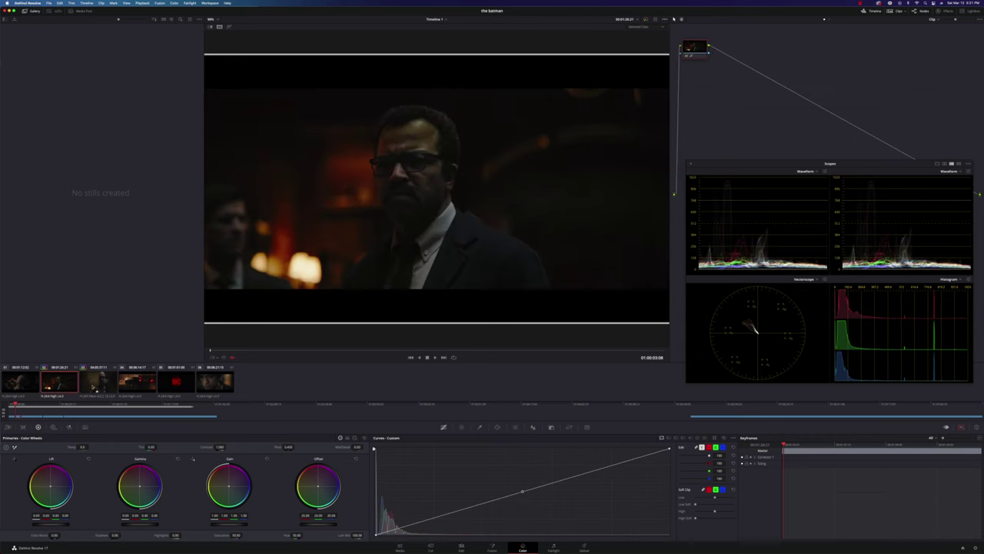
pyautogui.press('Up')
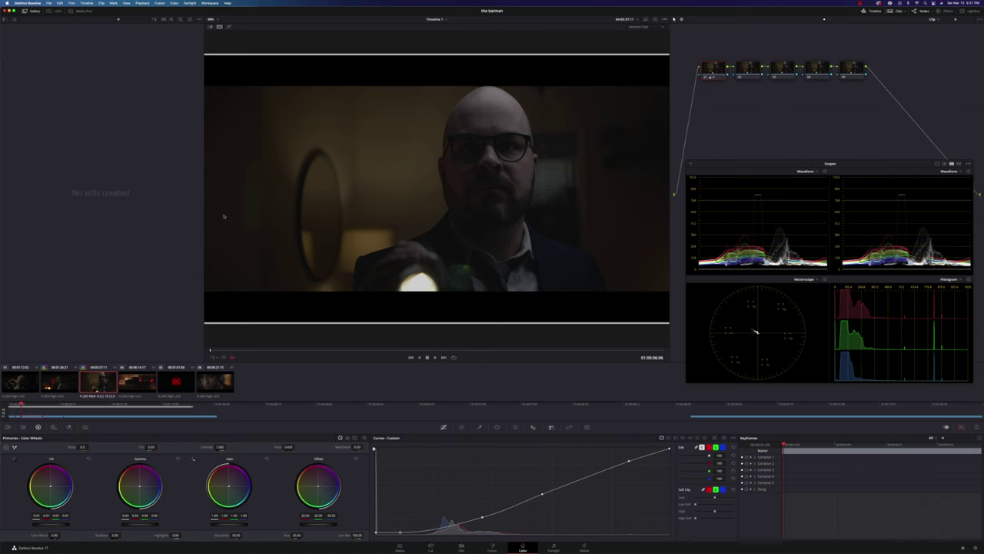
pyautogui.press('Up')
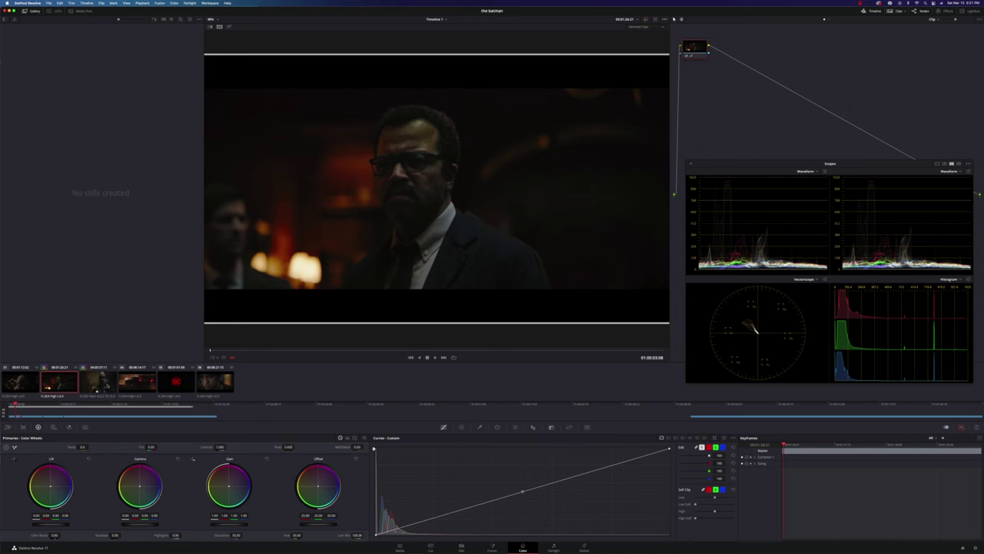
pyautogui.press('Down')
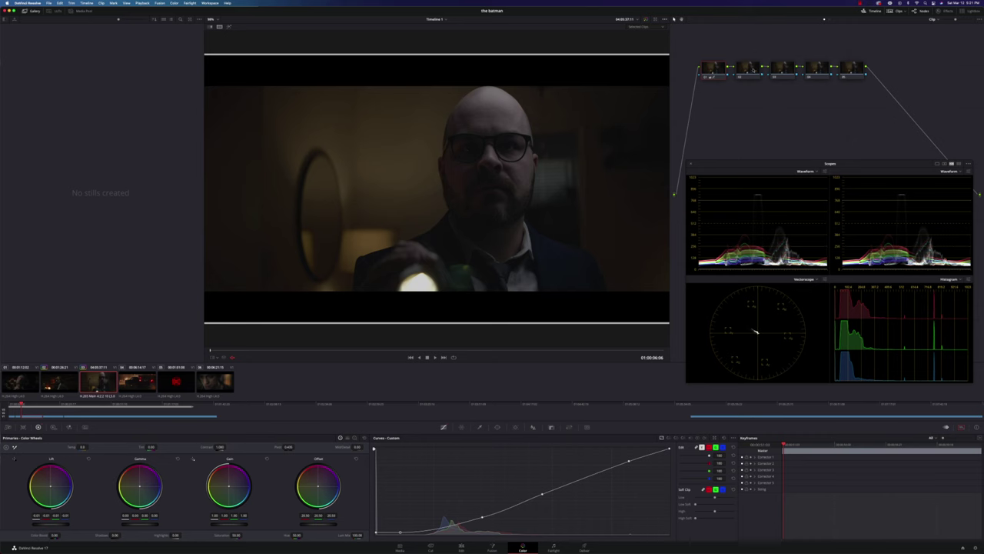
pyautogui.press('super+z')
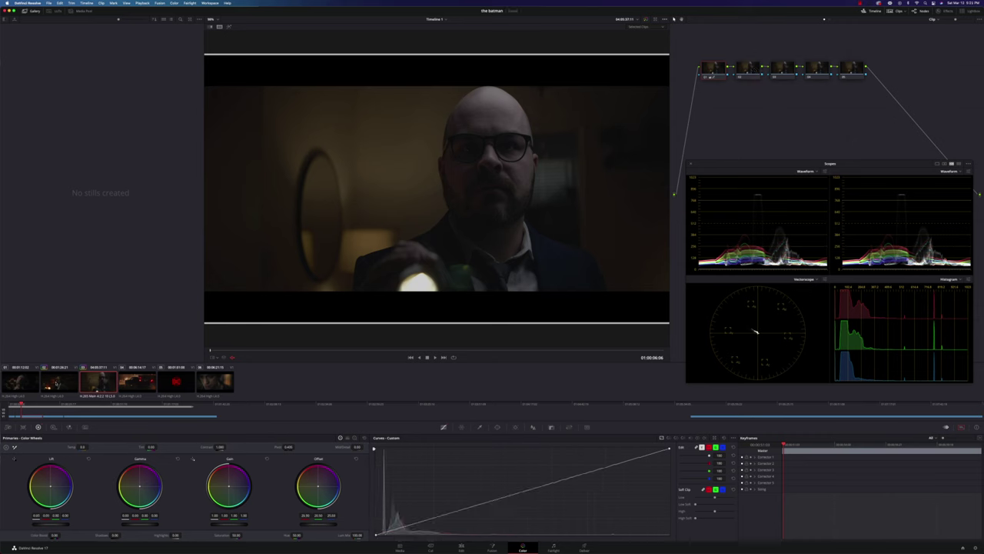
# - Bring up the Color Warper and flip between the flashlight clip and Batman reference
pyautogui.press('super+z')
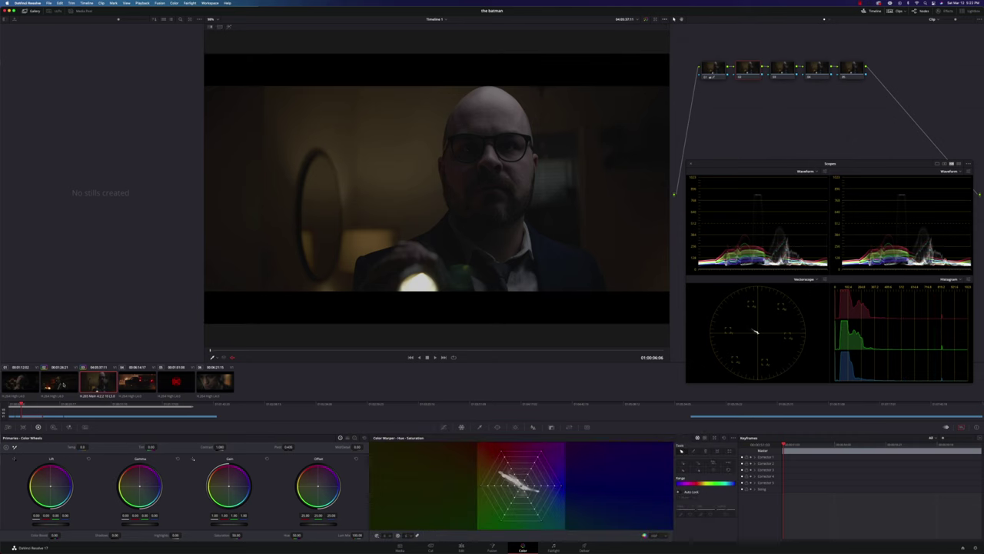
pyautogui.click(62, 382)
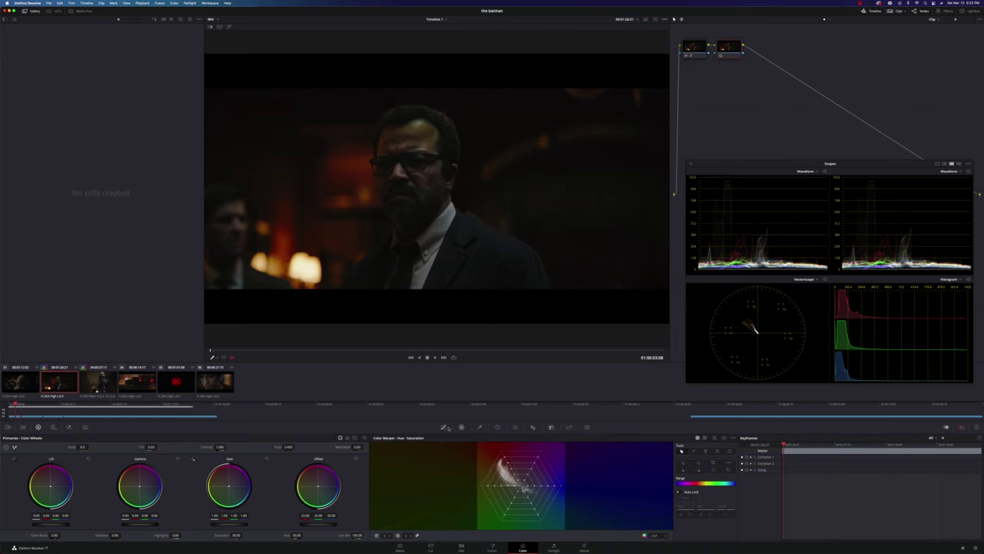
pyautogui.click(443, 426)
pyautogui.click(461, 426)
pyautogui.press('Down')
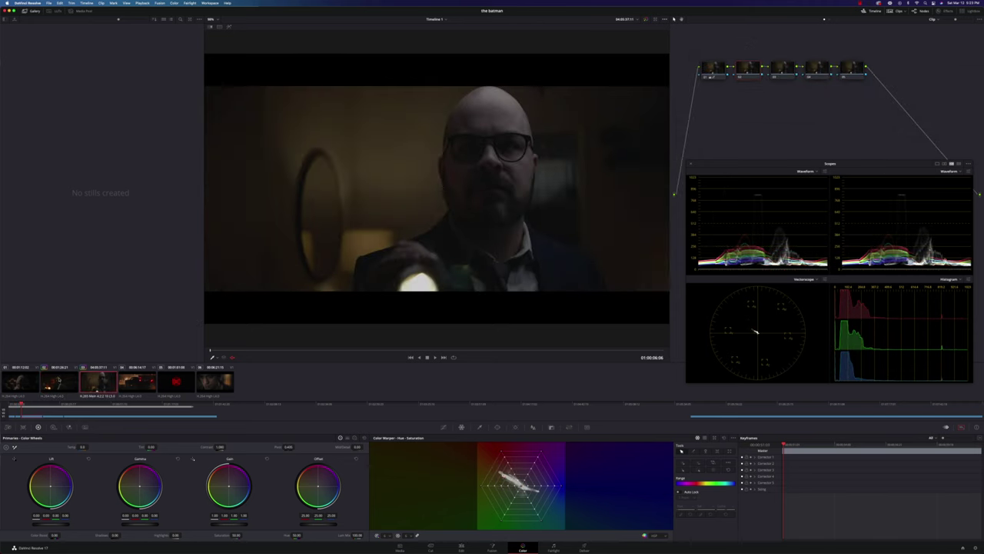
pyautogui.press('Up')
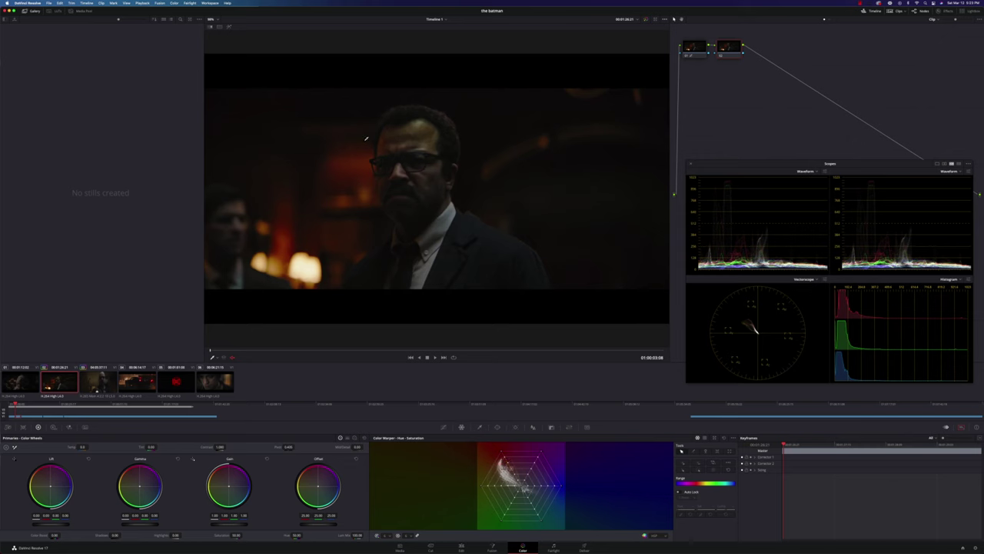
pyautogui.press('Down')
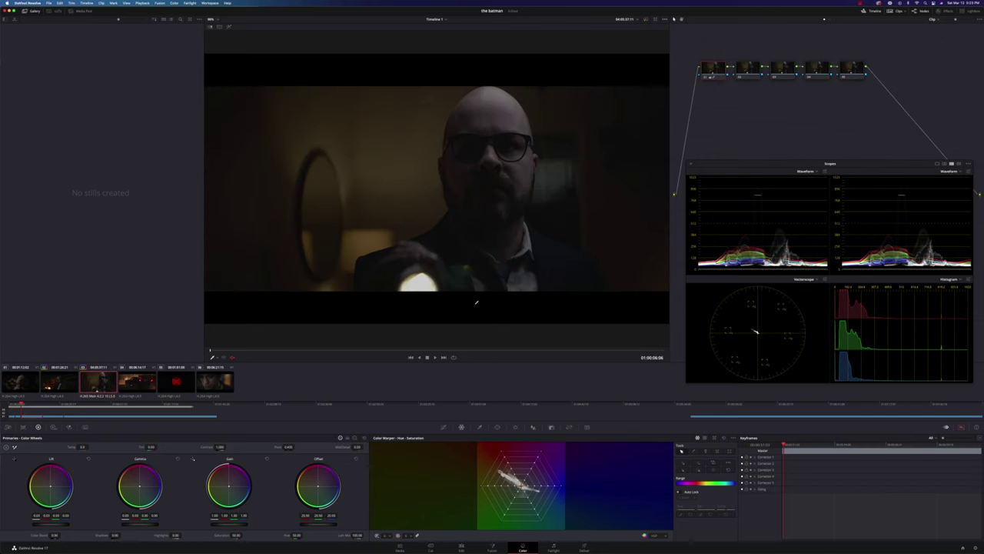
pyautogui.press('Up')
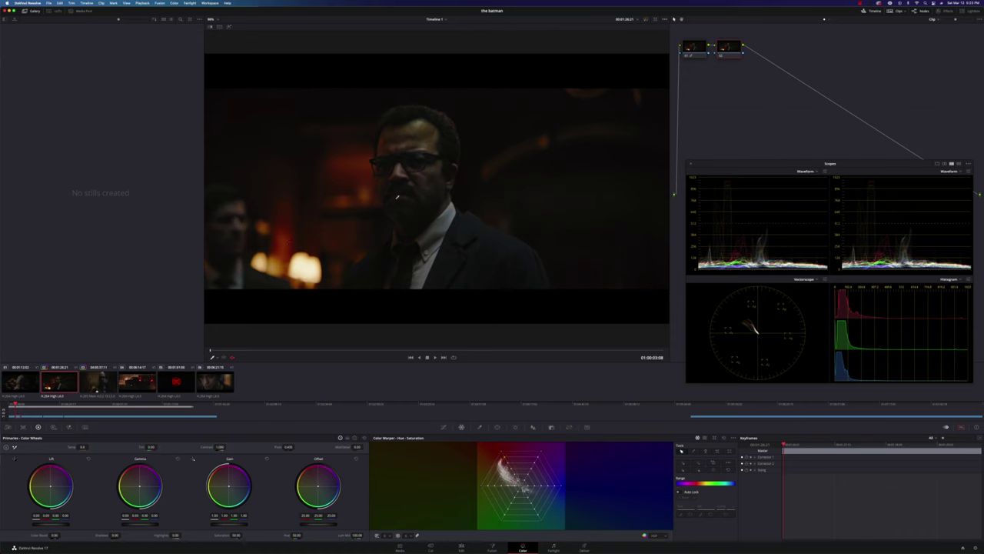
pyautogui.press('Down')
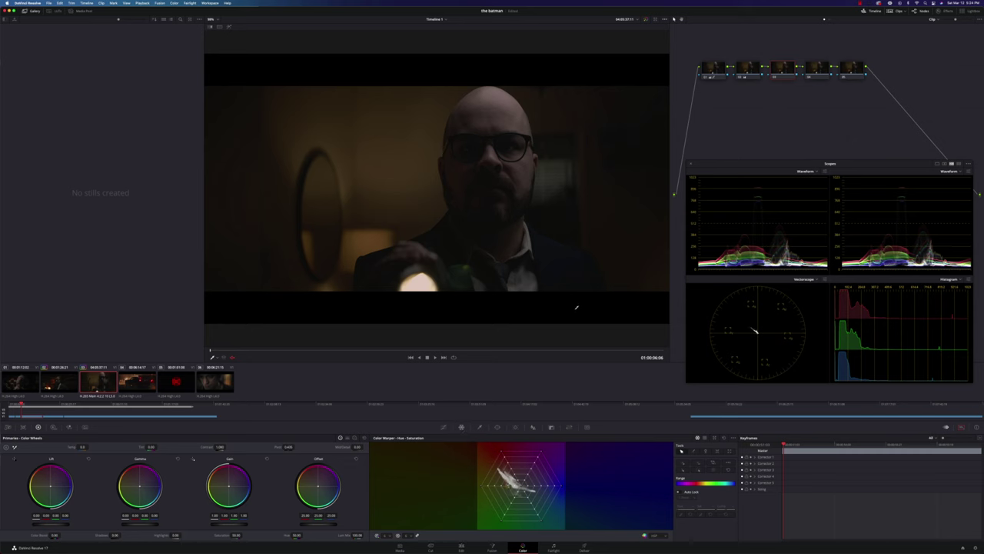
# - Drag Color Warper grid points to mute the flashlight clip's saturation, then view the reference
pyautogui.click(562, 487)
pyautogui.moveTo(559, 497); pyautogui.dragTo(562, 500)
pyautogui.moveTo(542, 520); pyautogui.dragTo(554, 517)
pyautogui.moveTo(544, 494); pyautogui.dragTo(558, 502)
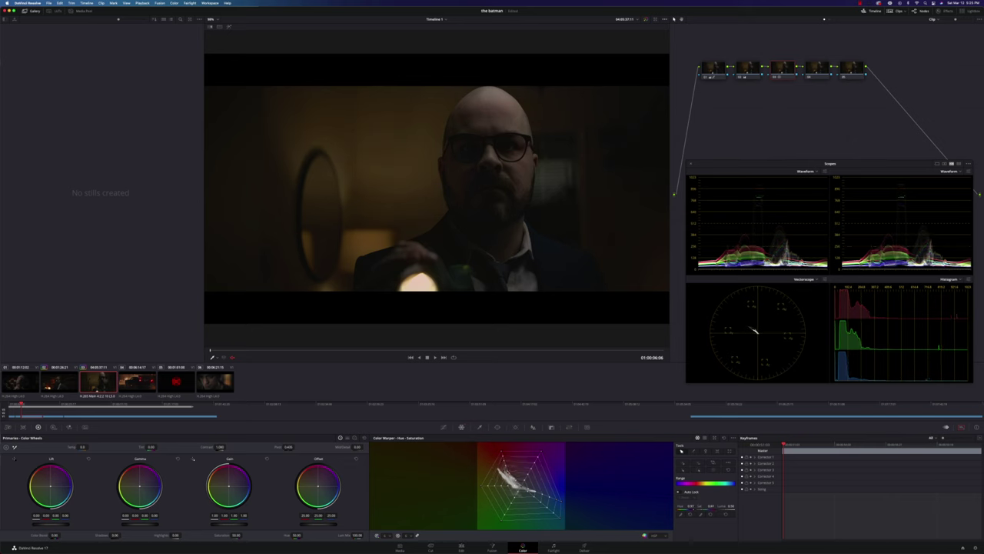
pyautogui.press('Up')
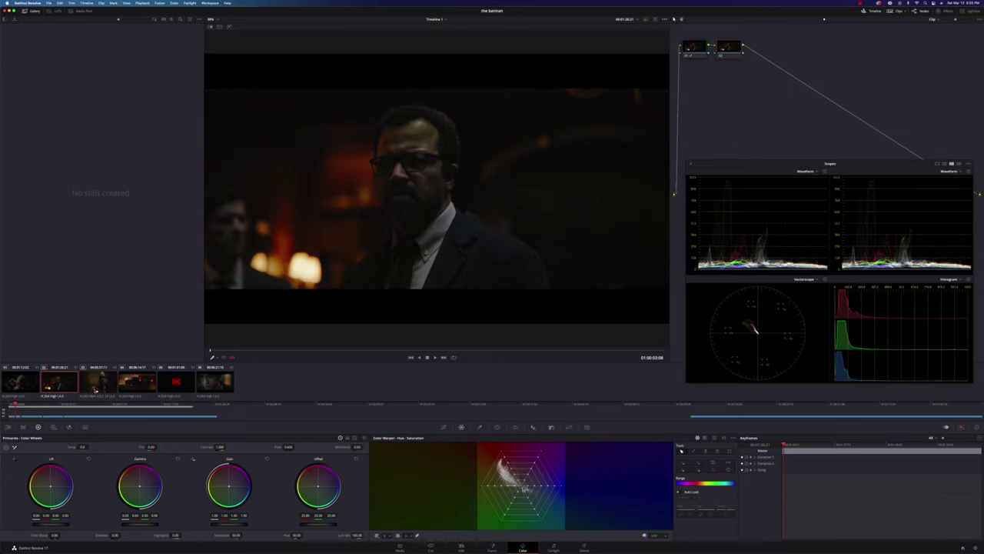
# - Shift two Color Warper points to warm the flashlight clip toward orange, comparing with the Batman shot
pyautogui.click(95, 389)
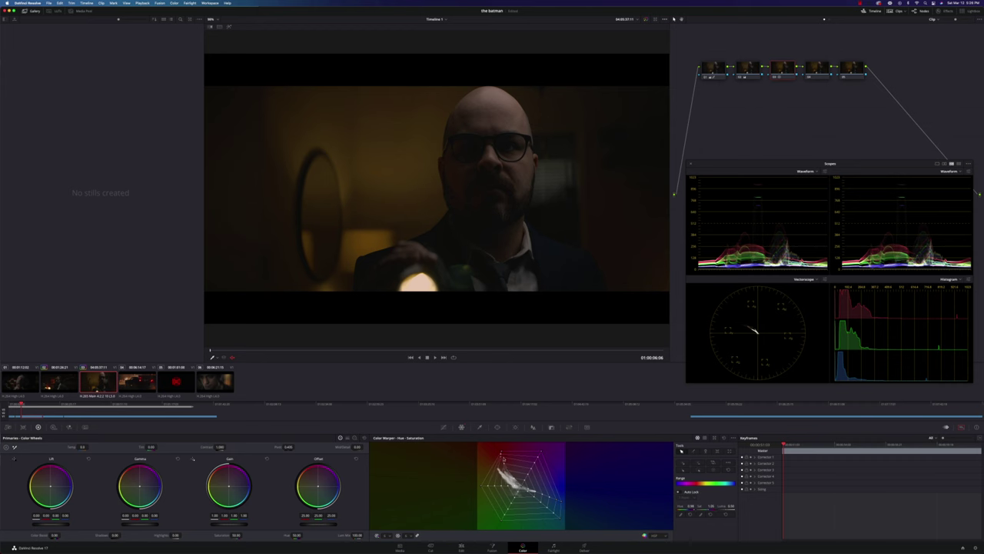
pyautogui.moveTo(508, 454); pyautogui.dragTo(502, 455)
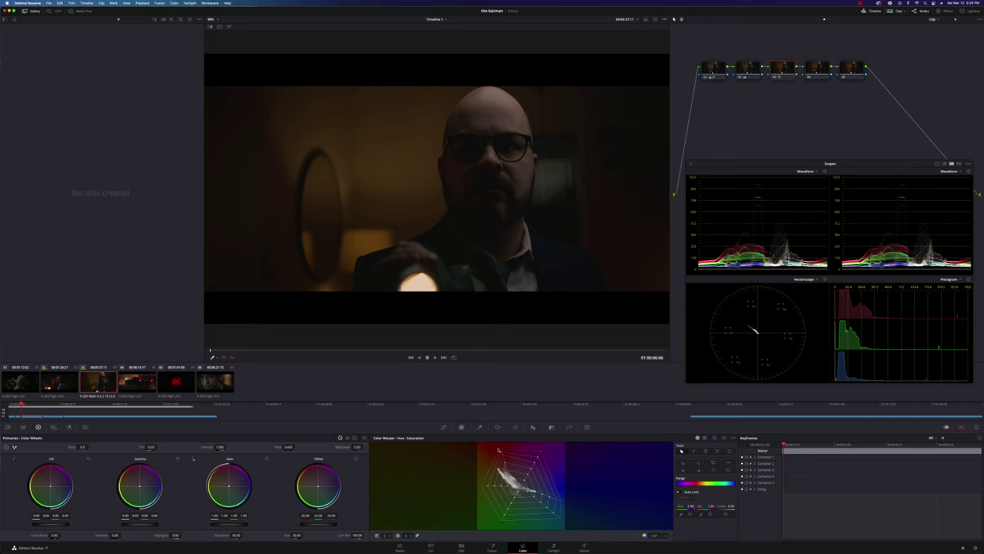
pyautogui.moveTo(491, 450); pyautogui.dragTo(507, 454)
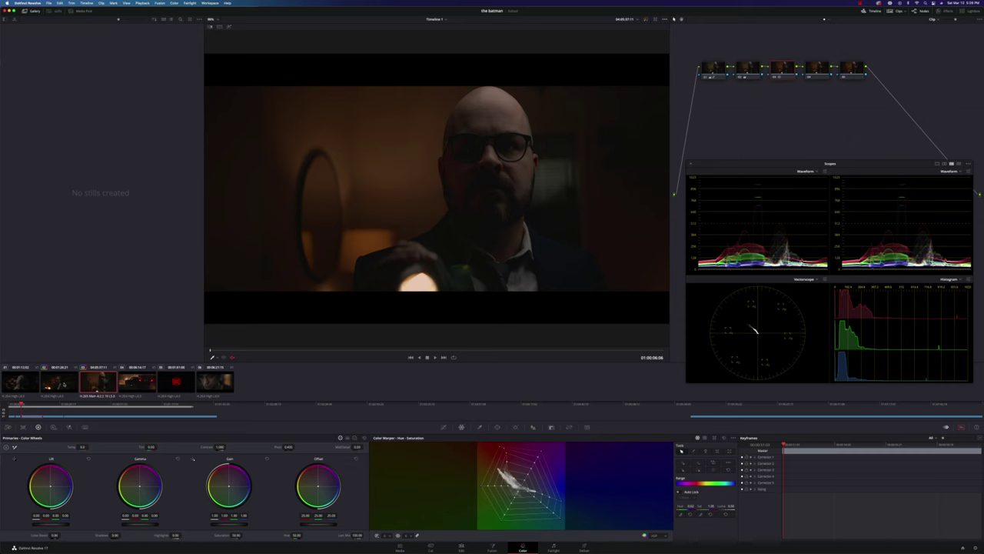
pyautogui.press('Up')
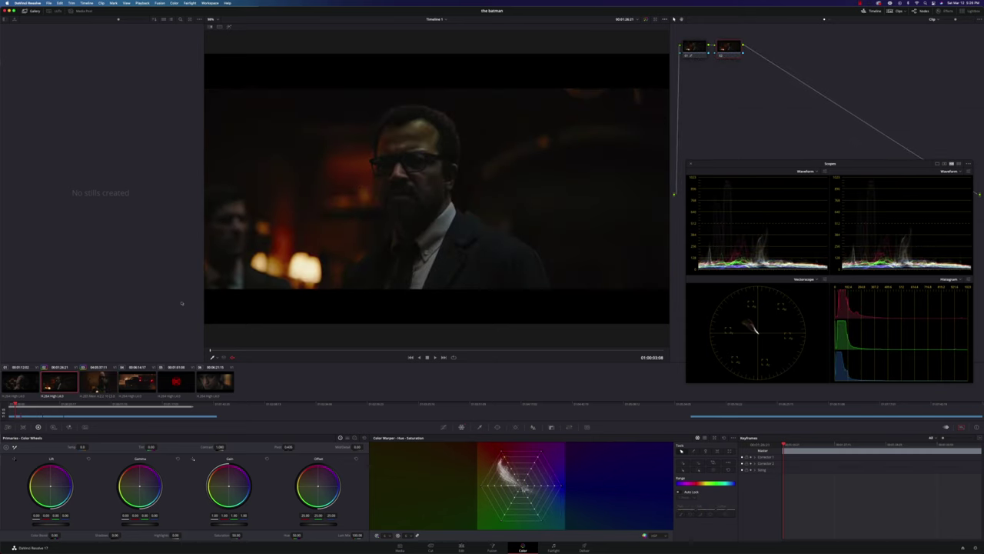
pyautogui.press('Down')
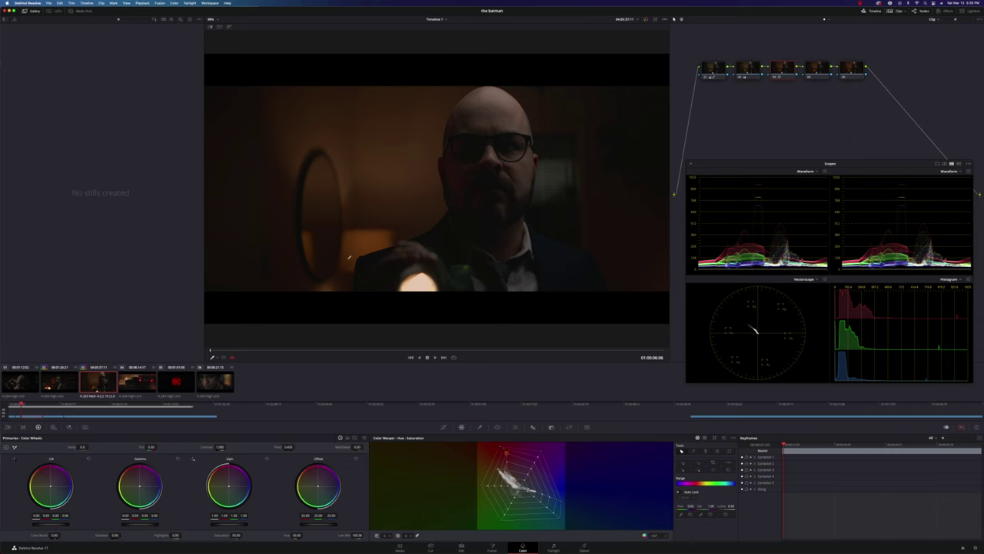
pyautogui.press('Up')
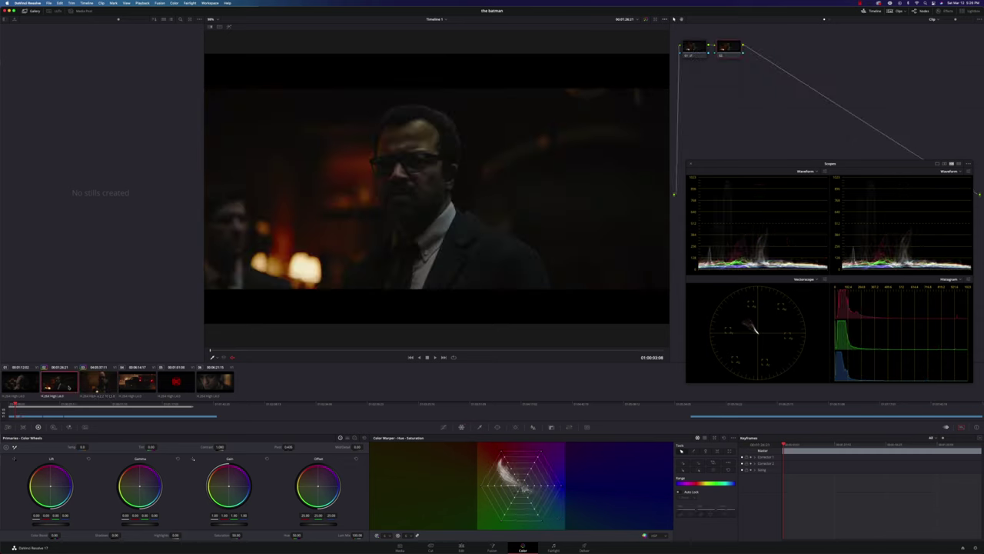
pyautogui.click(105, 387)
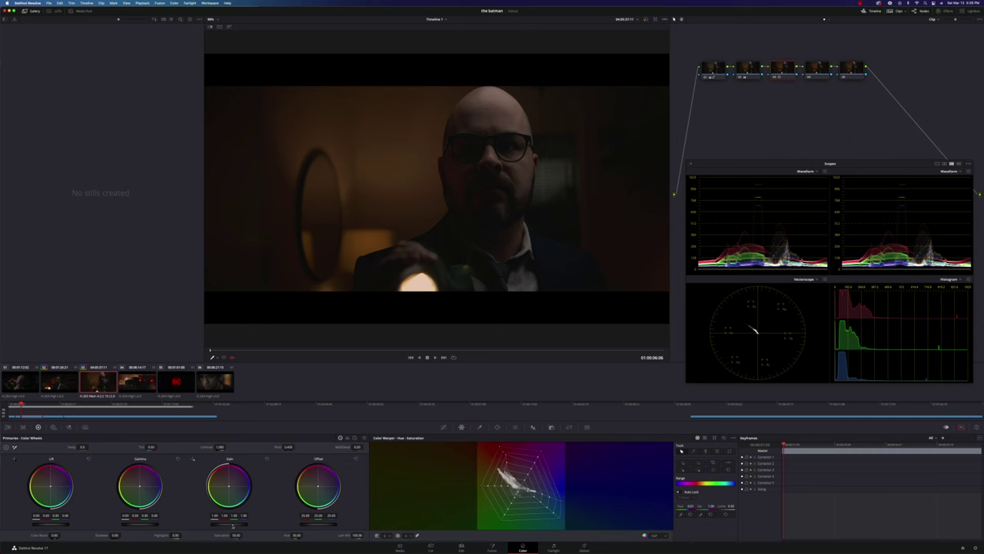
# - Turn on a split-screen wipe against the Batman reference and bring up the Hue vs Sat curve
pyautogui.press('super+alt+w')
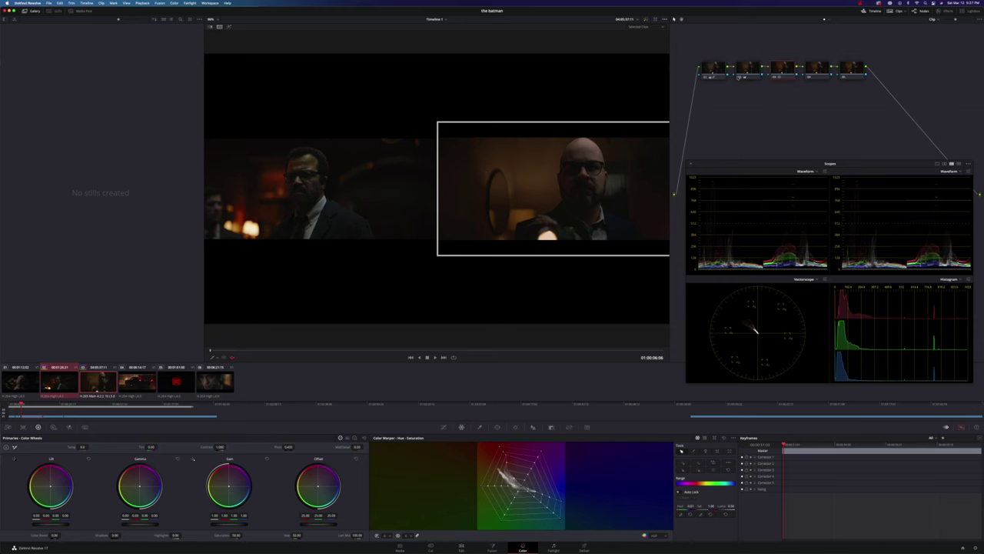
pyautogui.press('super+z')
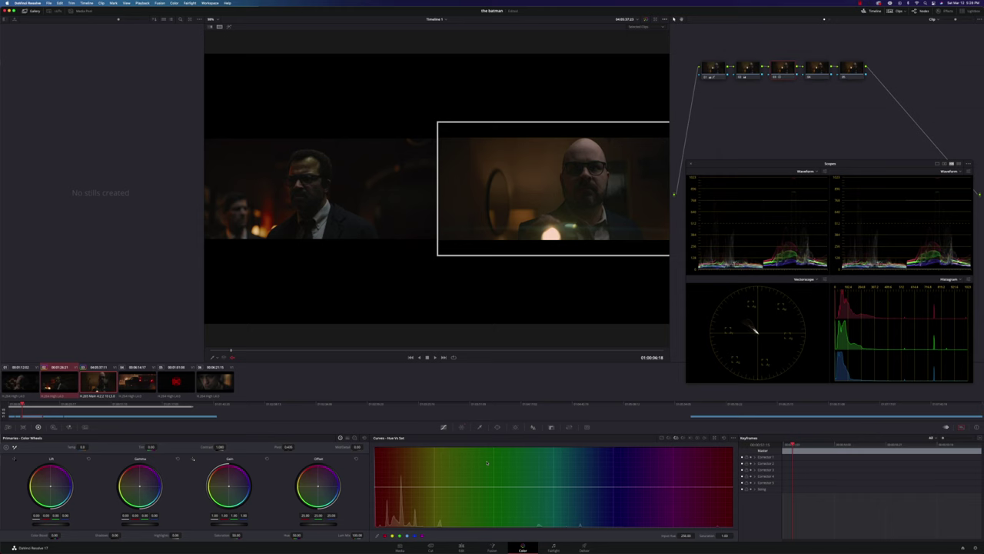
# - Turn off the wipe and raise orange saturation to about 1.25 on the Hue vs Sat curve
pyautogui.click(219, 28)
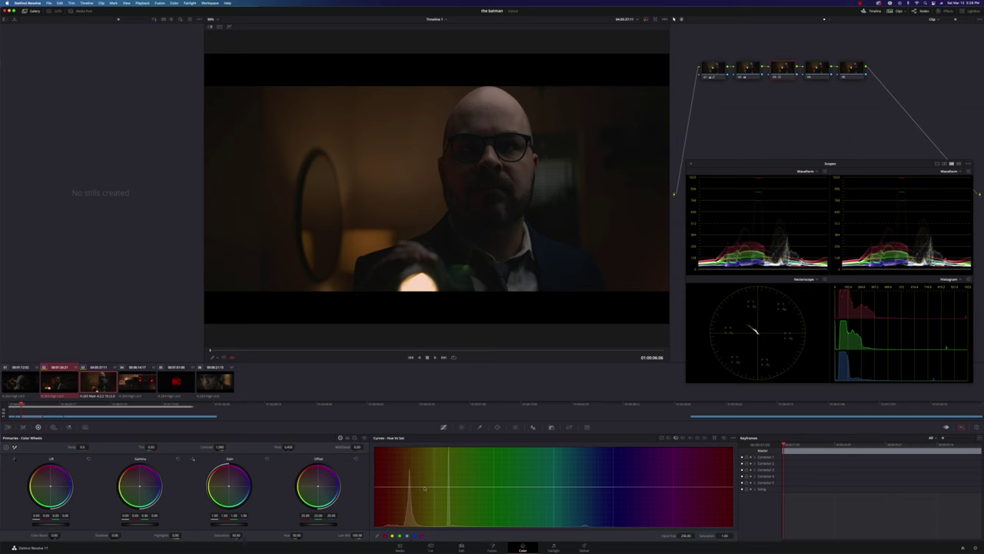
pyautogui.click(424, 487)
pyautogui.click(386, 487)
pyautogui.moveTo(401, 487); pyautogui.dragTo(401, 481)
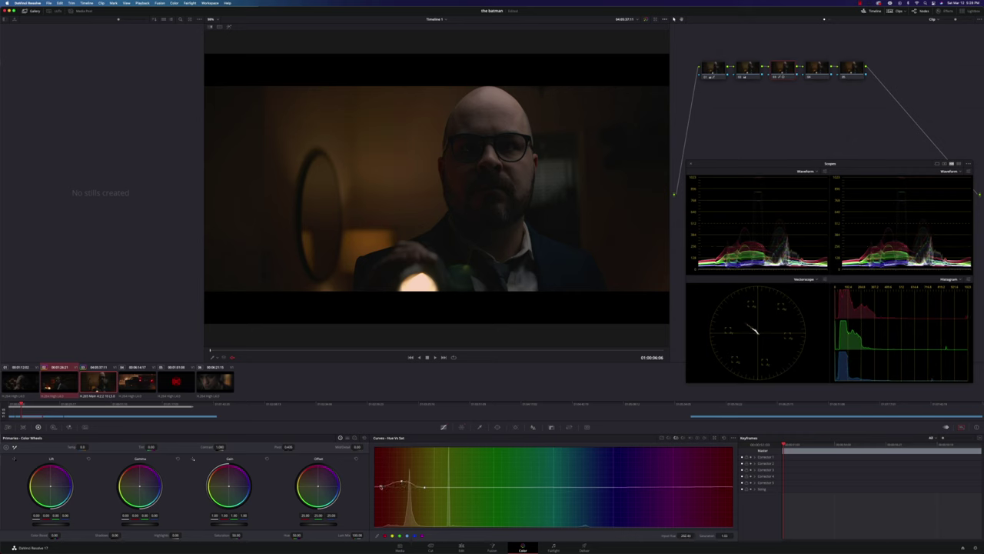
pyautogui.moveTo(402, 482); pyautogui.dragTo(396, 478)
pyautogui.press('Up')
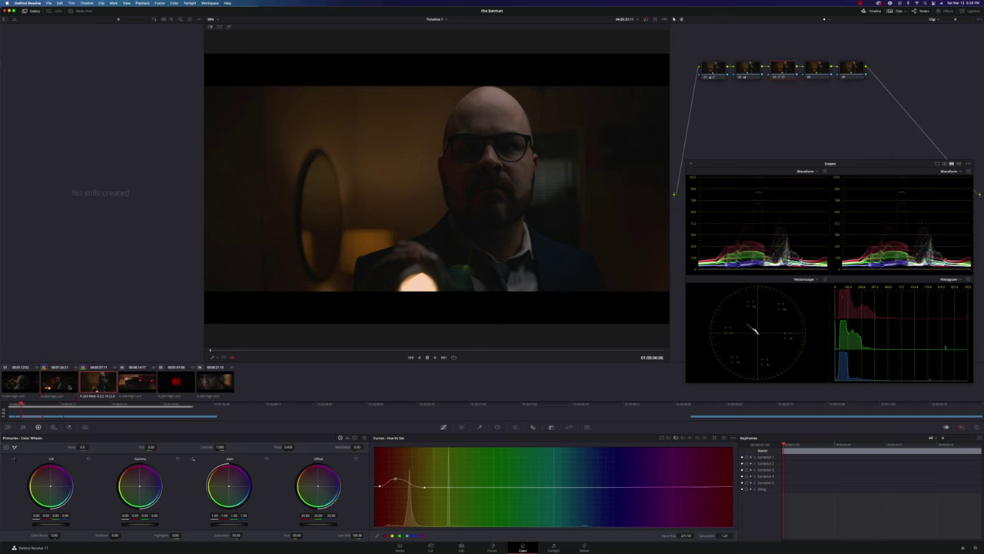
pyautogui.click(105, 394)
# - Rotate the flashlight clip's oranges toward red on a Hue vs Hue curve, comparing against the suit clip
pyautogui.click(426, 488)
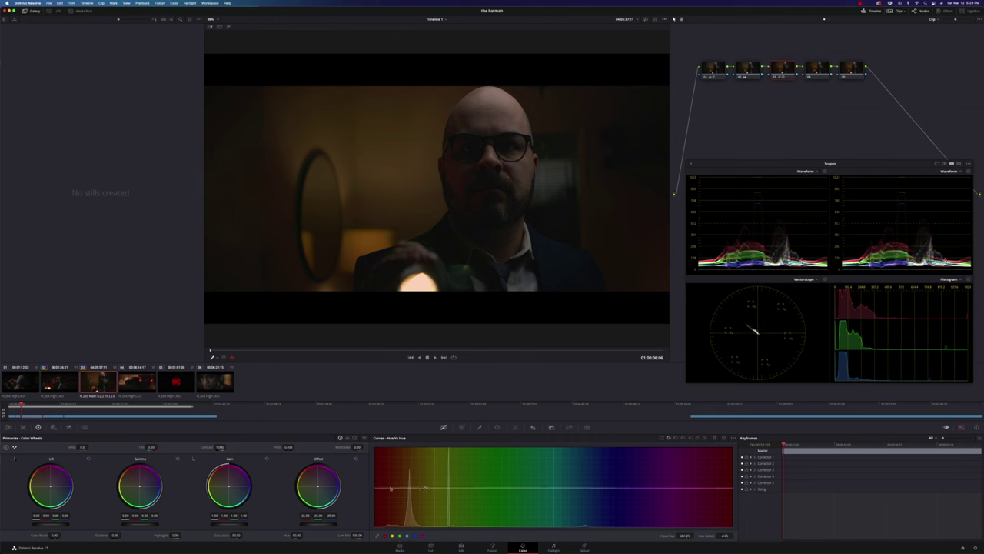
pyautogui.click(409, 489)
pyautogui.moveTo(406, 489); pyautogui.dragTo(407, 486)
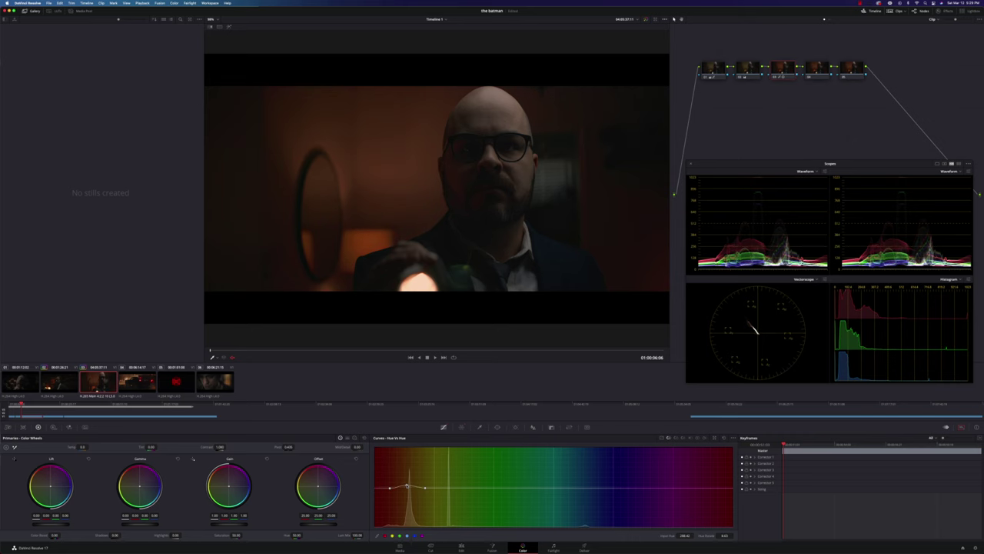
pyautogui.click(60, 382)
pyautogui.click(87, 387)
pyautogui.click(703, 438)
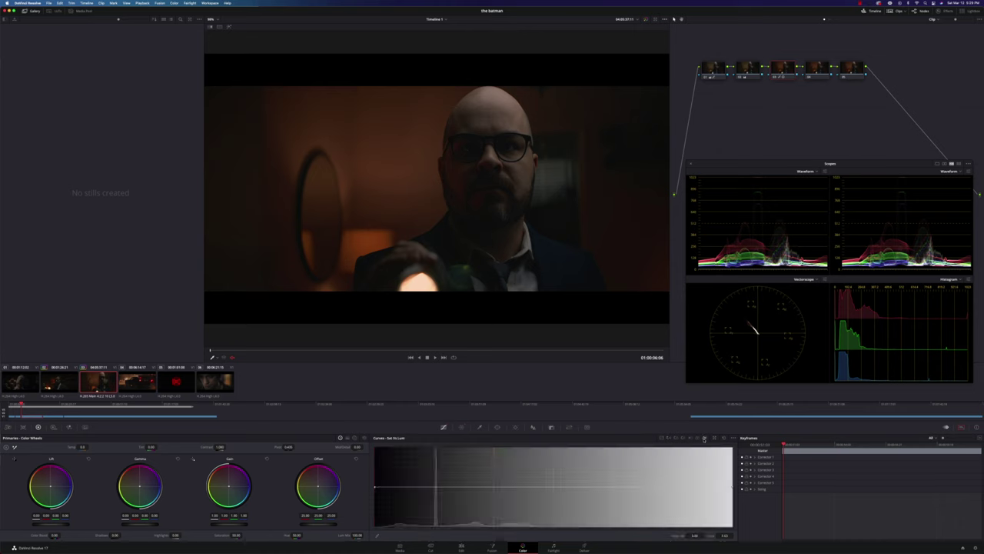
# - Drain saturation from the flashlight clip's darkest shadows using the Lum vs Sat curve
pyautogui.click(690, 438)
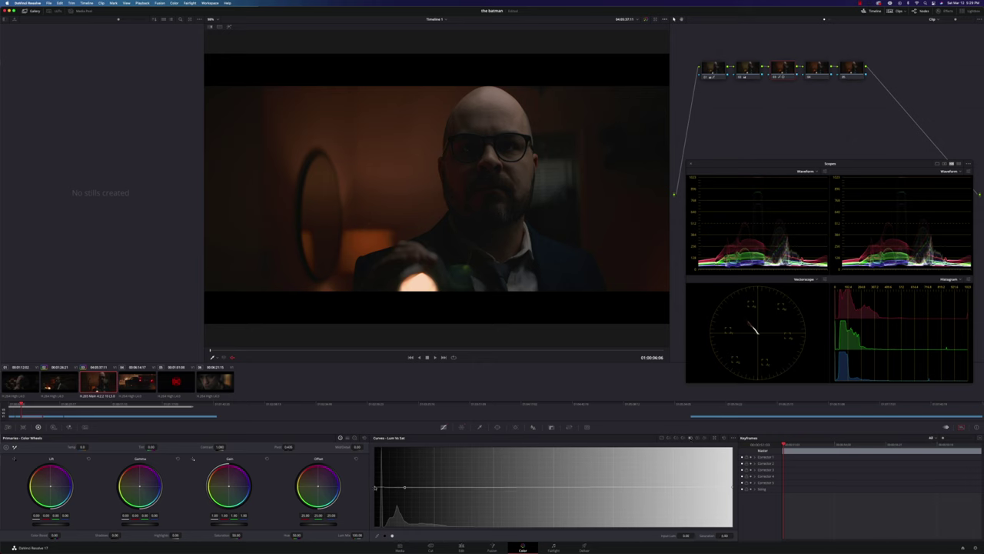
pyautogui.moveTo(375, 487); pyautogui.dragTo(370, 536)
pyautogui.moveTo(405, 488); pyautogui.dragTo(427, 488)
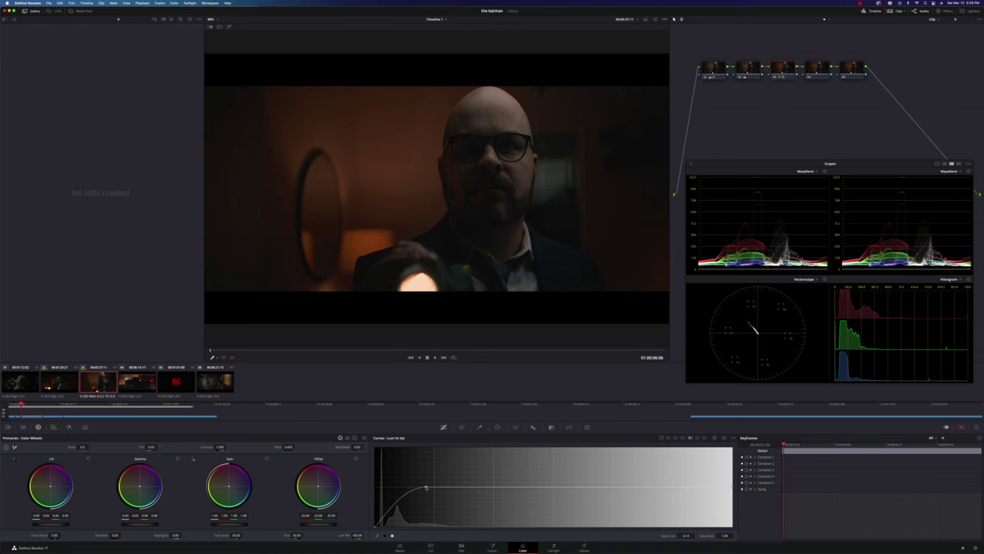
pyautogui.moveTo(425, 488); pyautogui.dragTo(422, 488)
# - Compare the flashlight clip against the Batman and suit clips, then show frame guide lines
pyautogui.click(65, 384)
pyautogui.click(91, 387)
pyautogui.click(72, 387)
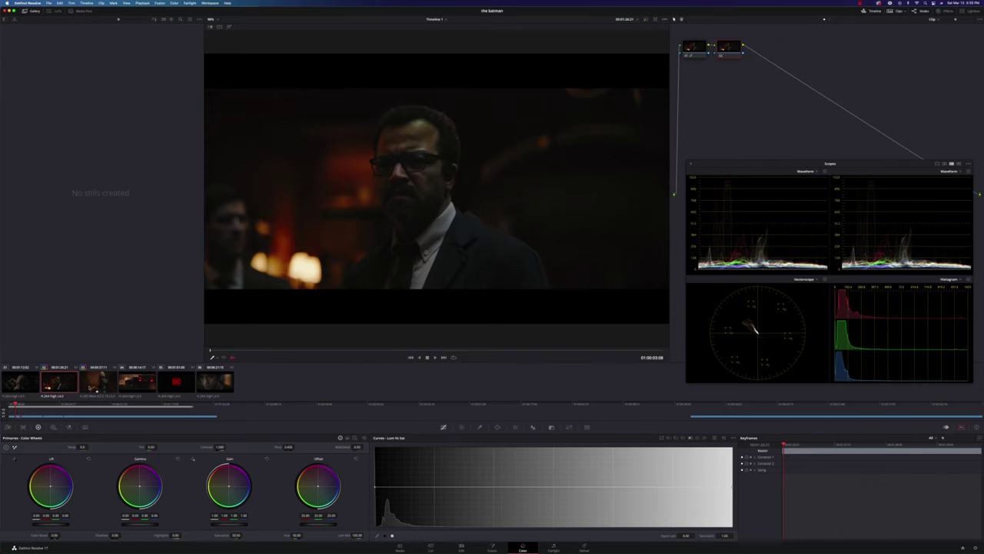
pyautogui.click(96, 388)
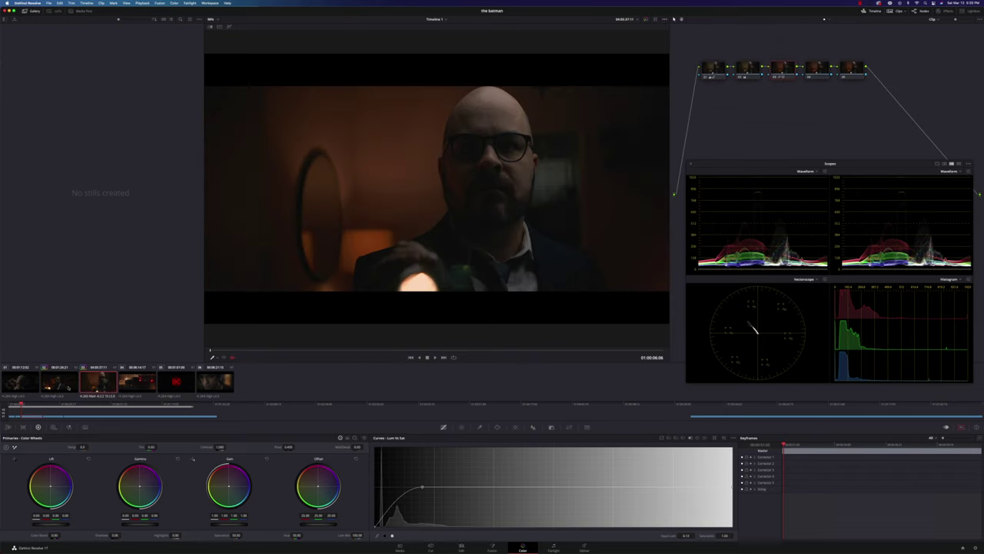
pyautogui.click(134, 388)
pyautogui.click(91, 387)
pyautogui.click(219, 26)
# - Split-screen wipe the flashlight clip against the Batman reference and scrub through frames to compare
pyautogui.click(74, 382)
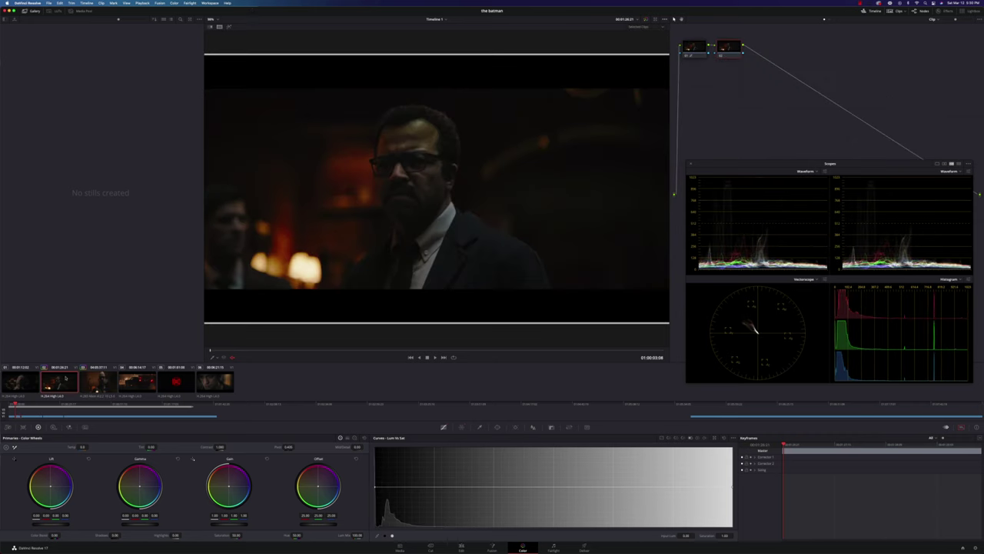
pyautogui.click(95, 382)
pyautogui.press('alt+super+w')
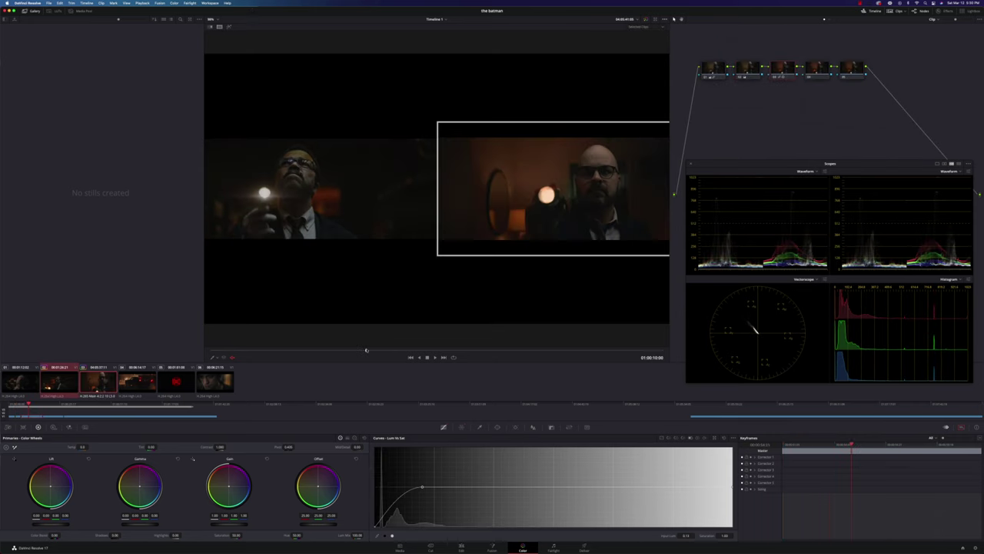
pyautogui.moveTo(383, 350); pyautogui.dragTo(391, 348)
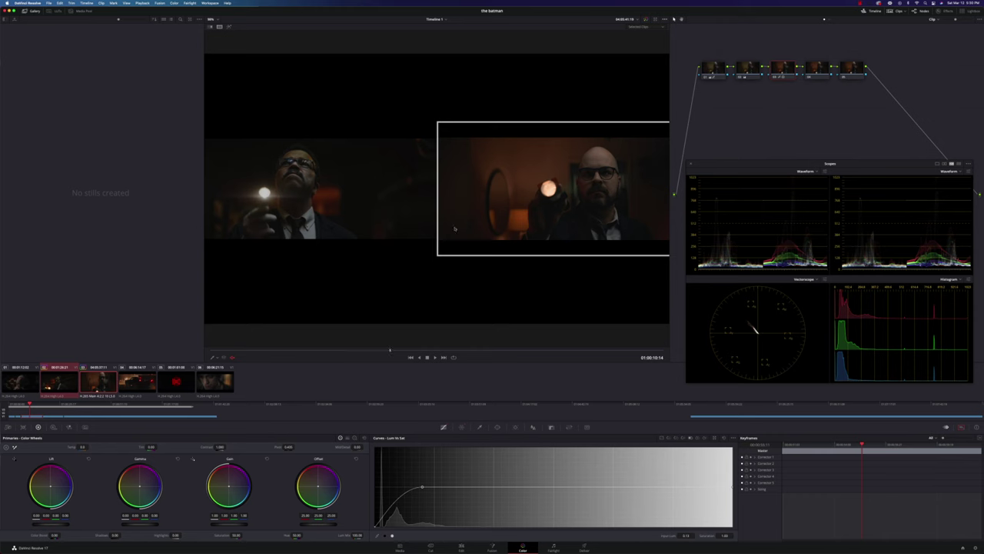
pyautogui.moveTo(386, 349); pyautogui.dragTo(325, 345)
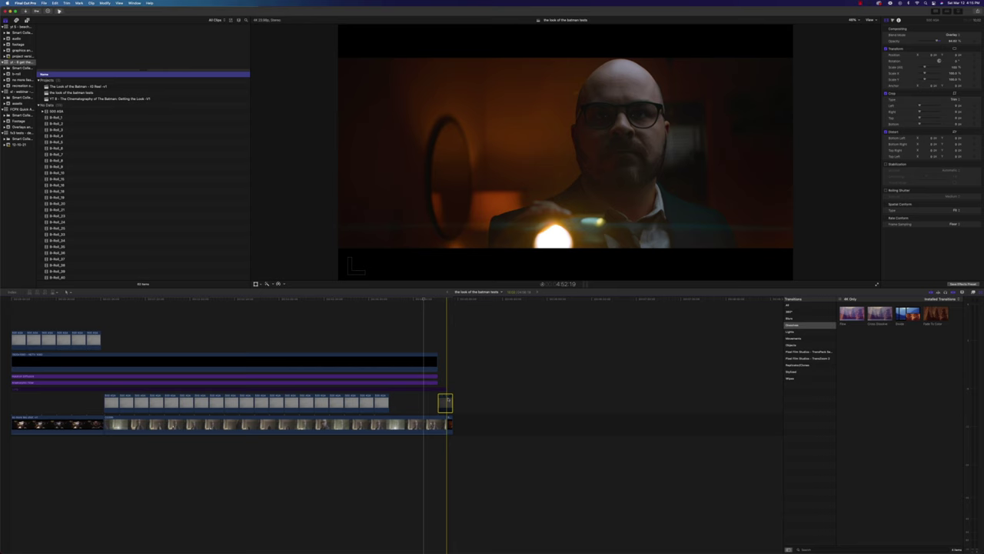
# - Zoom the Final Cut Pro timeline around the playhead and play back the graded flashlight shot
pyautogui.press('super+equal')
pyautogui.press('super+equal')
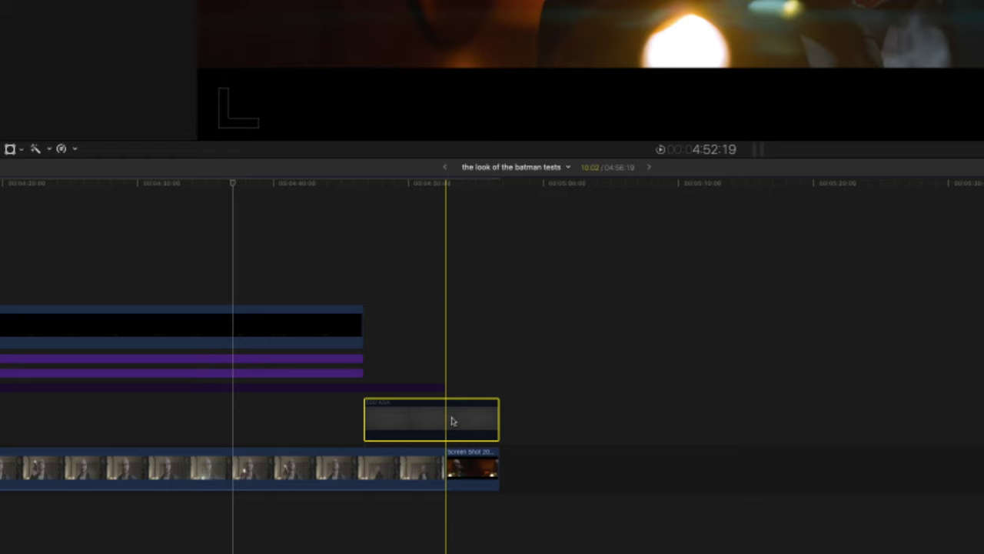
pyautogui.press('space')
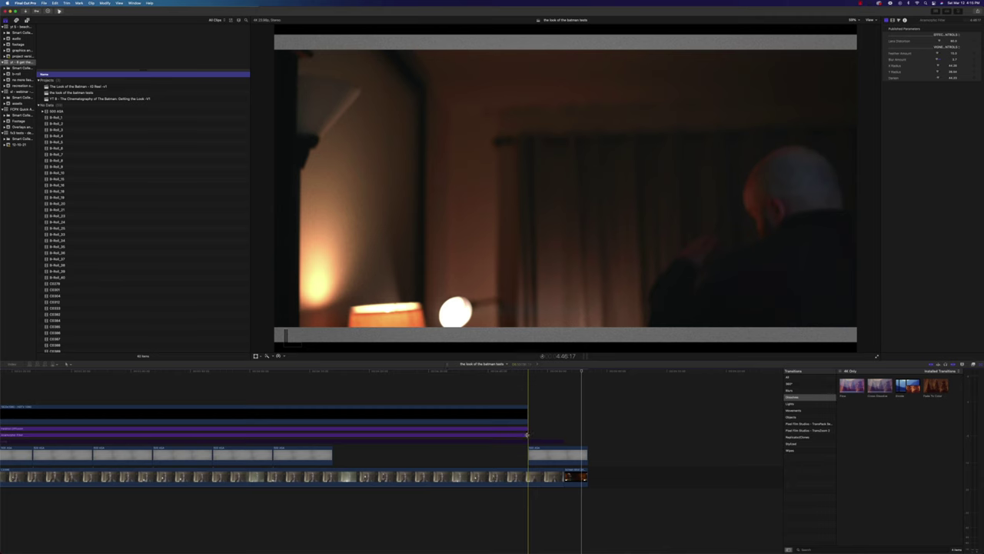
# - Stretch the purple effect layer and the top black bar clip to cover the flashlight shot
pyautogui.moveTo(528, 435); pyautogui.dragTo(587, 436)
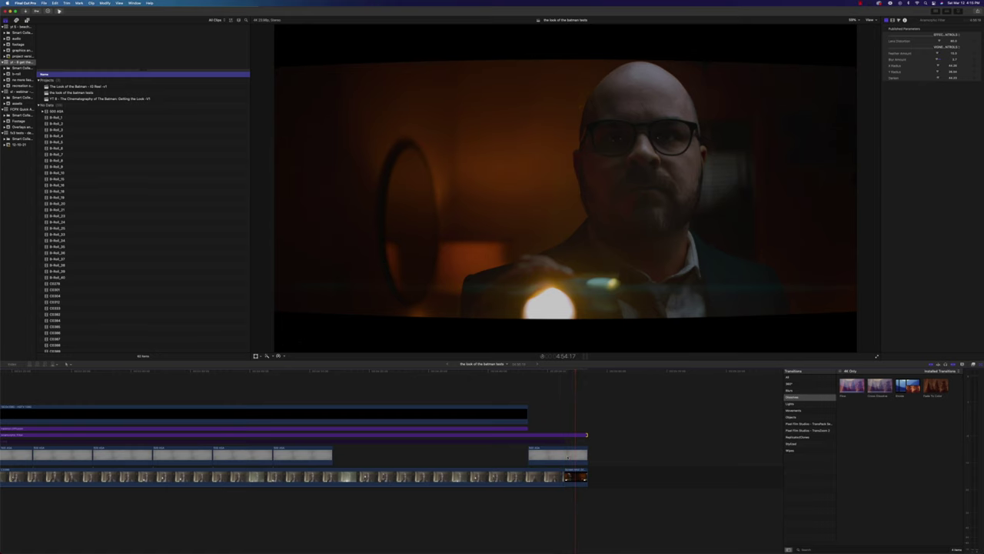
pyautogui.click(575, 523)
pyautogui.moveTo(527, 414); pyautogui.dragTo(587, 414)
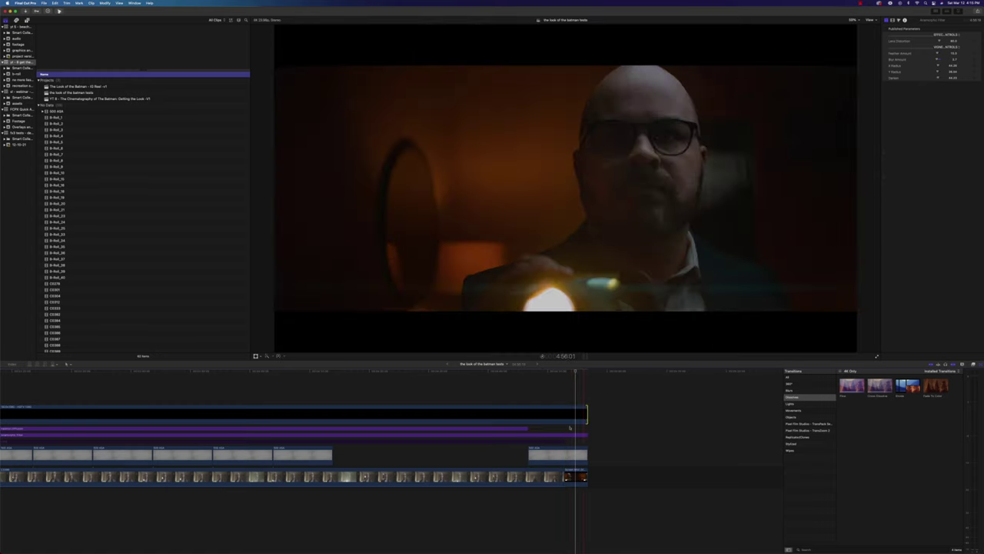
# - Select the flashlight shot, show the Effects browser, and check its Gateweave effect settings
pyautogui.click(576, 477)
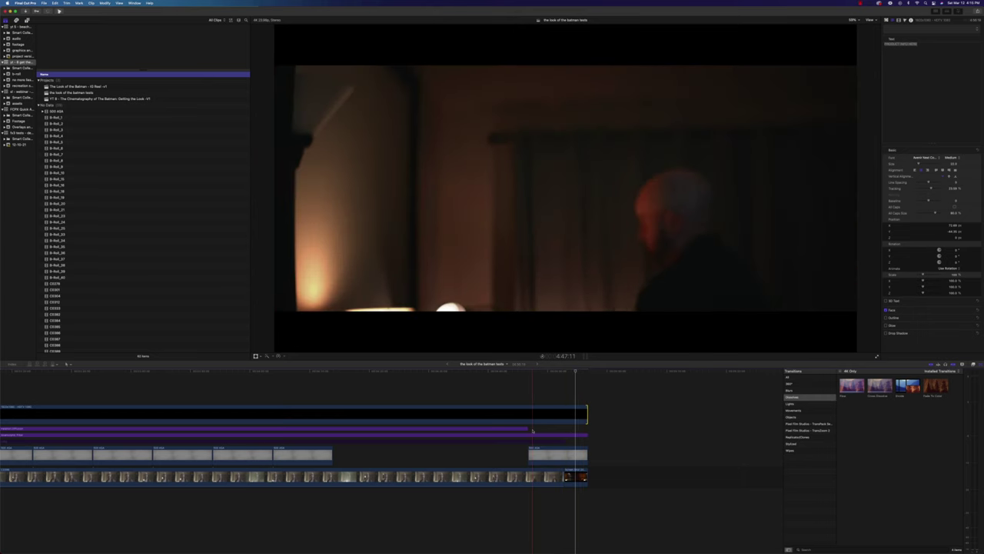
pyautogui.press('super+5')
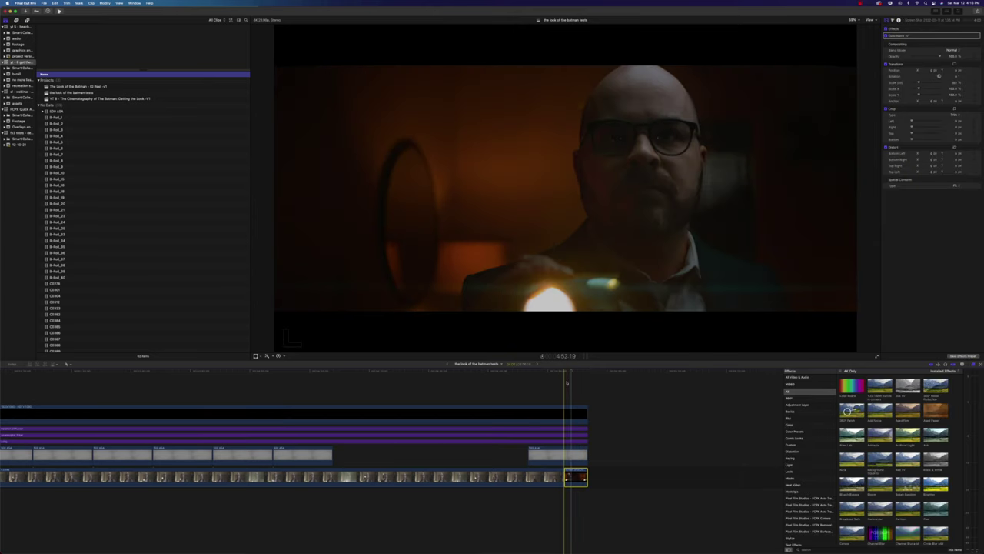
pyautogui.click(567, 381)
pyautogui.press('c')
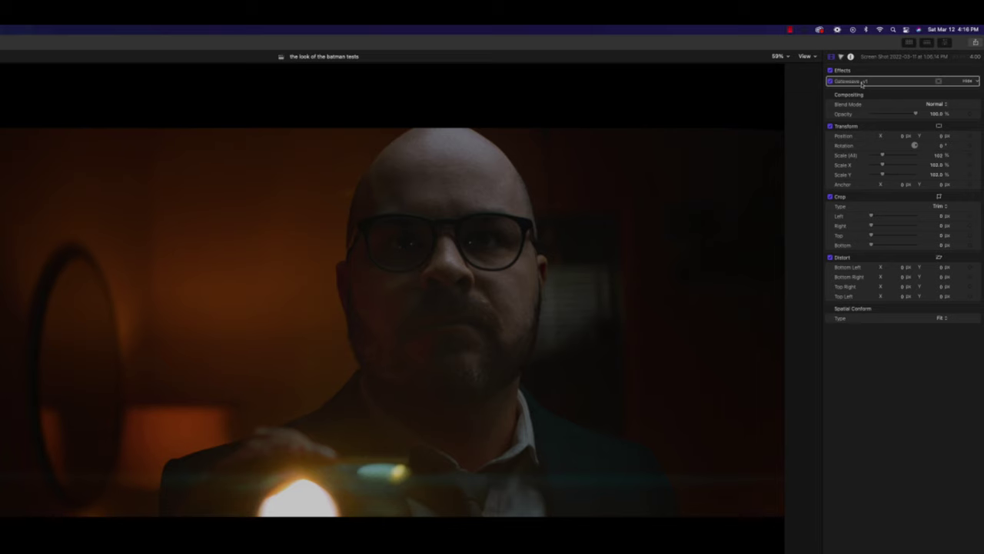
pyautogui.click(863, 83)
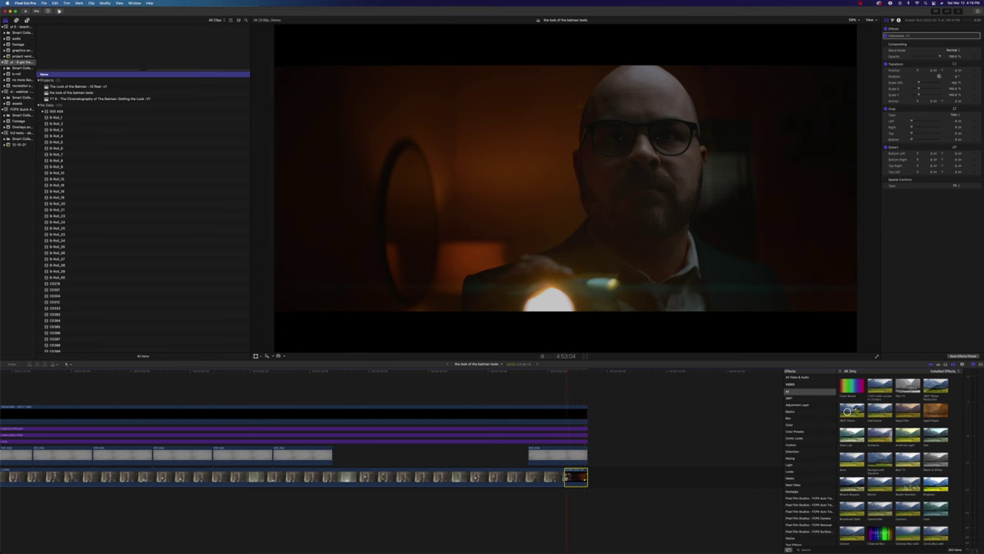
# - Inspect the anamorphic adjustment layer and the overlay clip, then park the playhead in the shot
pyautogui.click(575, 435)
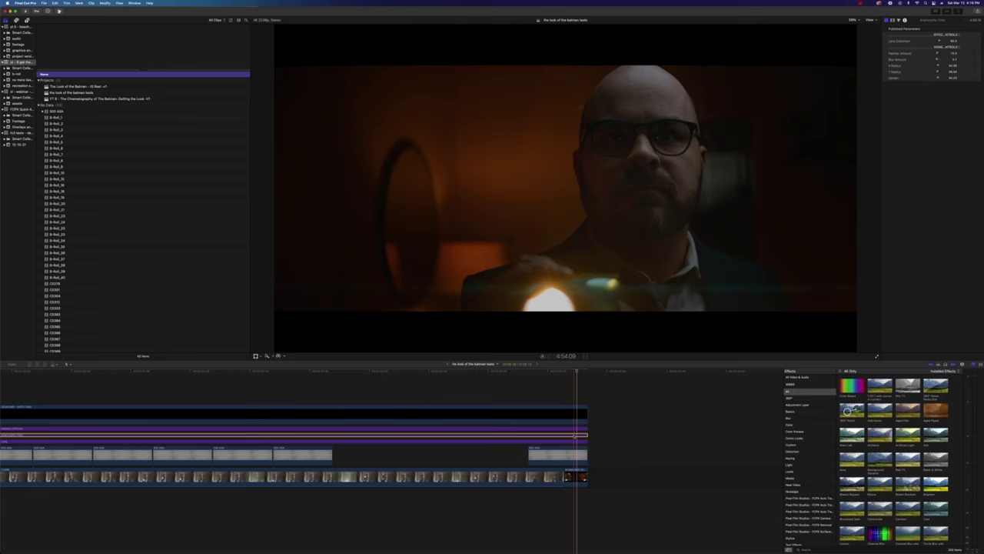
pyautogui.click(573, 456)
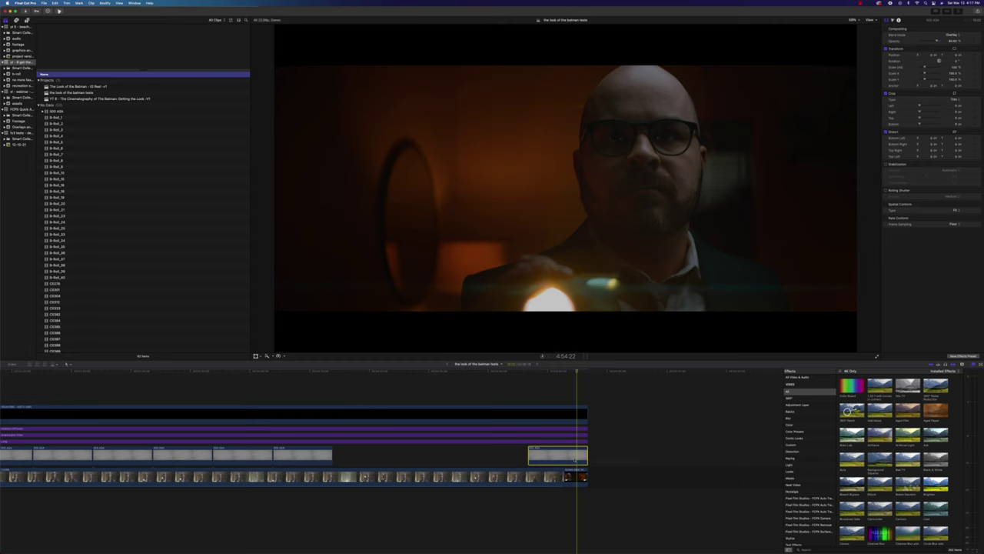
pyautogui.click(569, 480)
pyautogui.click(565, 480)
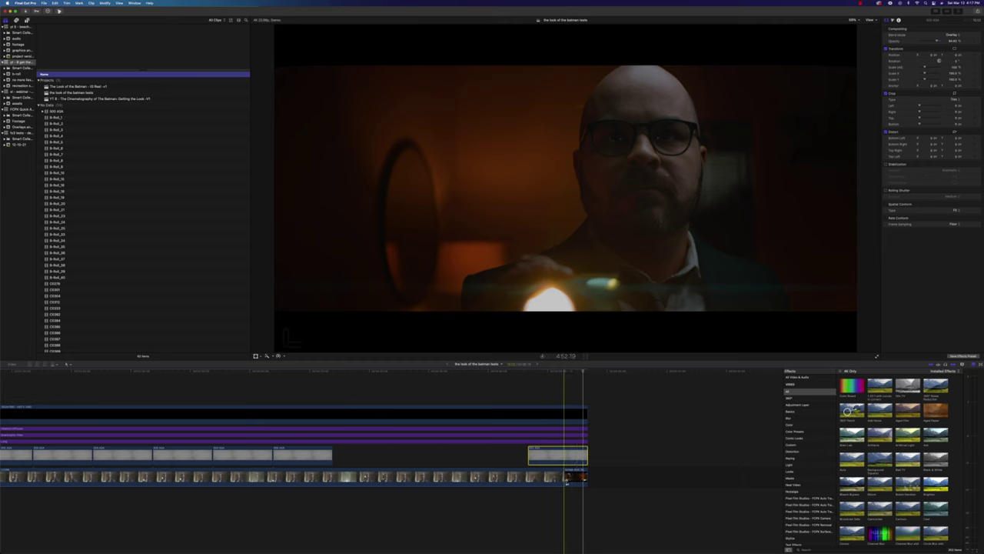